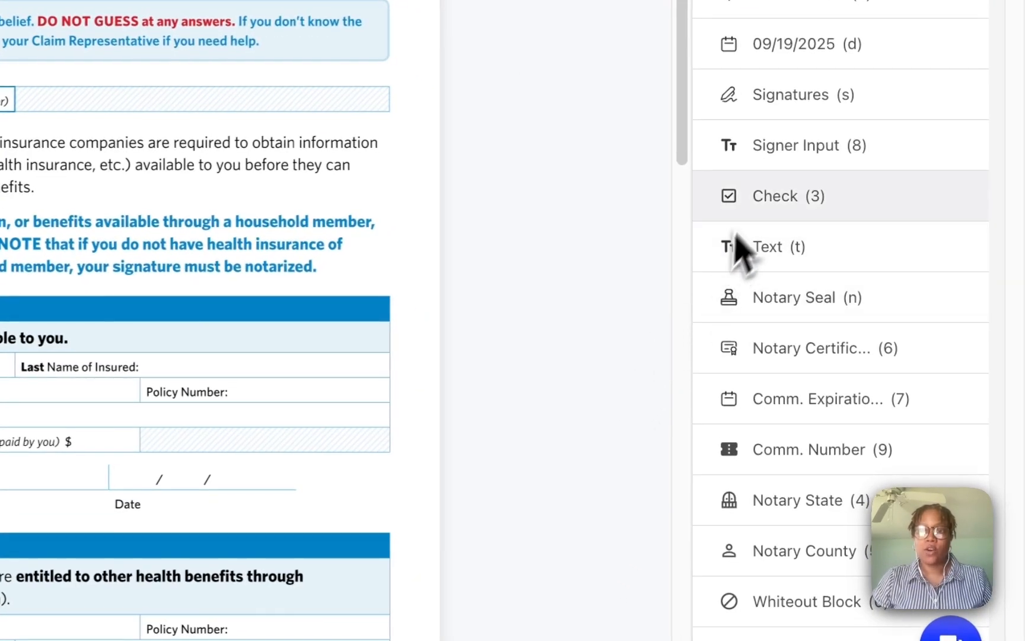
- Add a primary-signer input hinted 'Claim Number', resized and placed beside the CLAIM NUMBER label
{"action": "left_click_drag", "start_coordinate": [805, 154], "coordinate": [275, 290]}
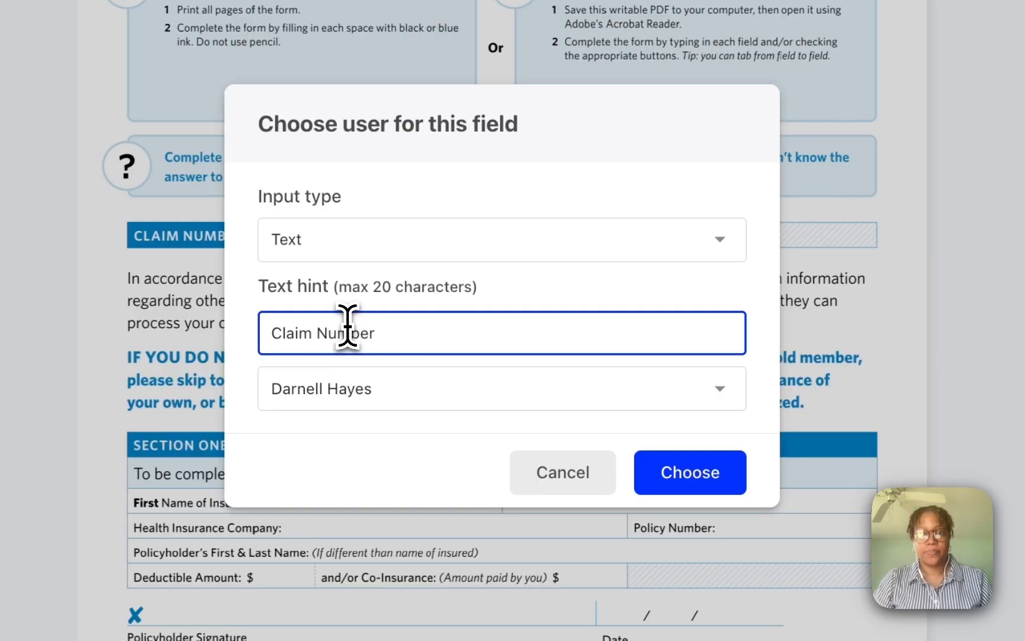
{"action": "left_click", "coordinate": [671, 471]}
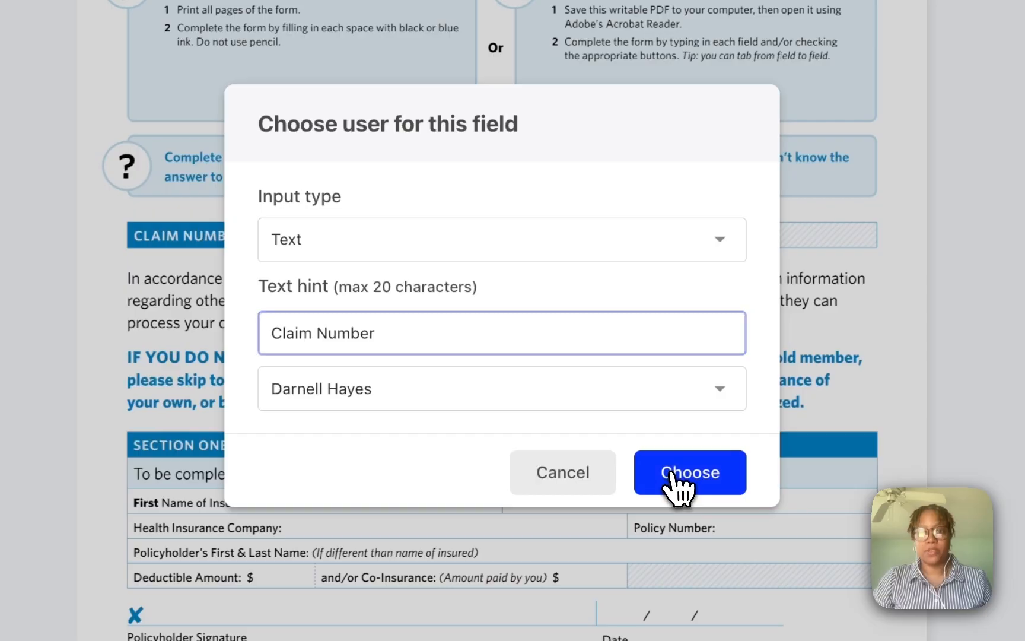
{"action": "left_click_drag", "start_coordinate": [580, 270], "coordinate": [461, 258]}
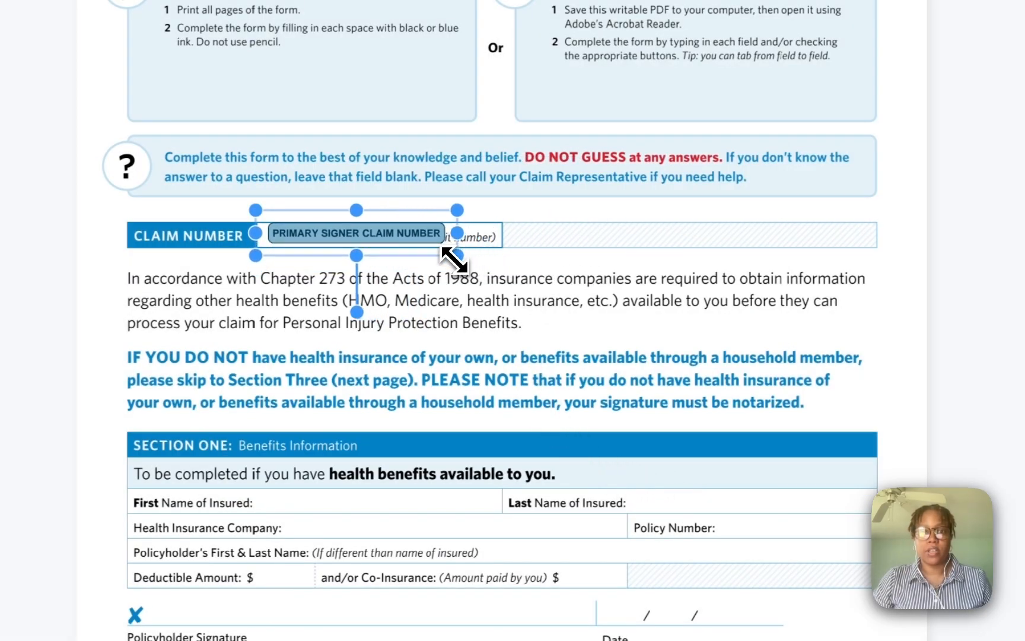
{"action": "left_click_drag", "start_coordinate": [412, 236], "coordinate": [401, 239]}
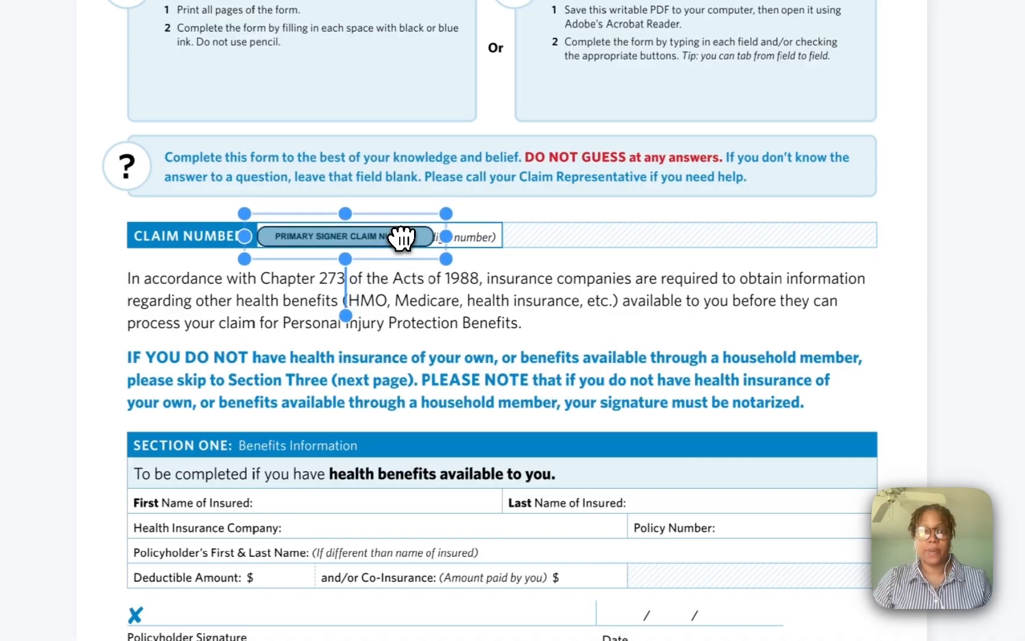
{"action": "left_click", "coordinate": [614, 293]}
- Place the primary signer's name on First Name of Insured, trimmed to the first name only
{"action": "scroll", "coordinate": [613, 293], "scroll_direction": "down", "scroll_amount": 5}
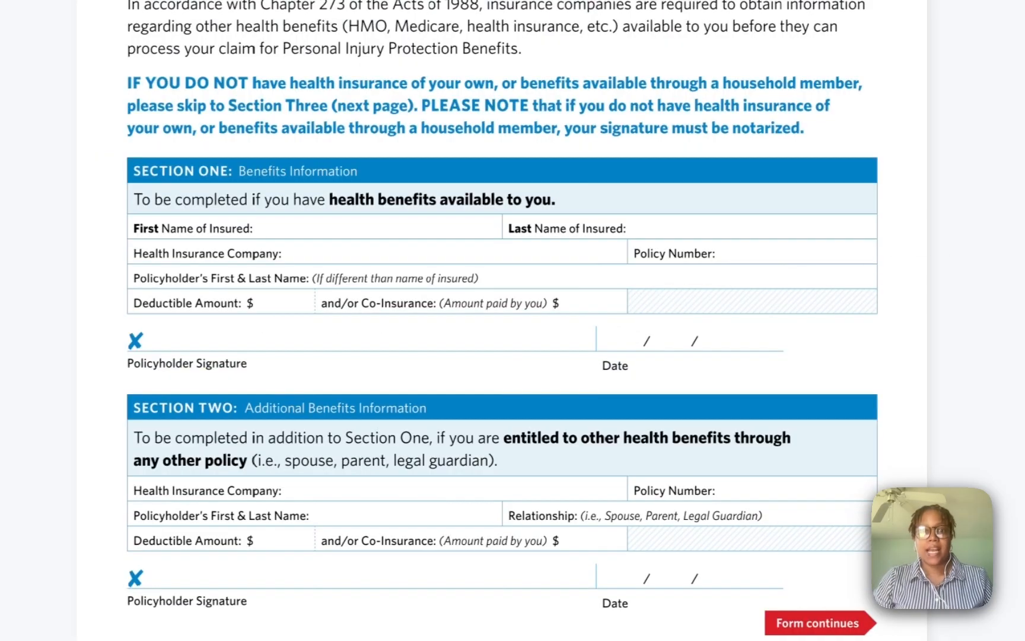
{"action": "scroll", "coordinate": [502, 318], "scroll_direction": "down", "scroll_amount": 1}
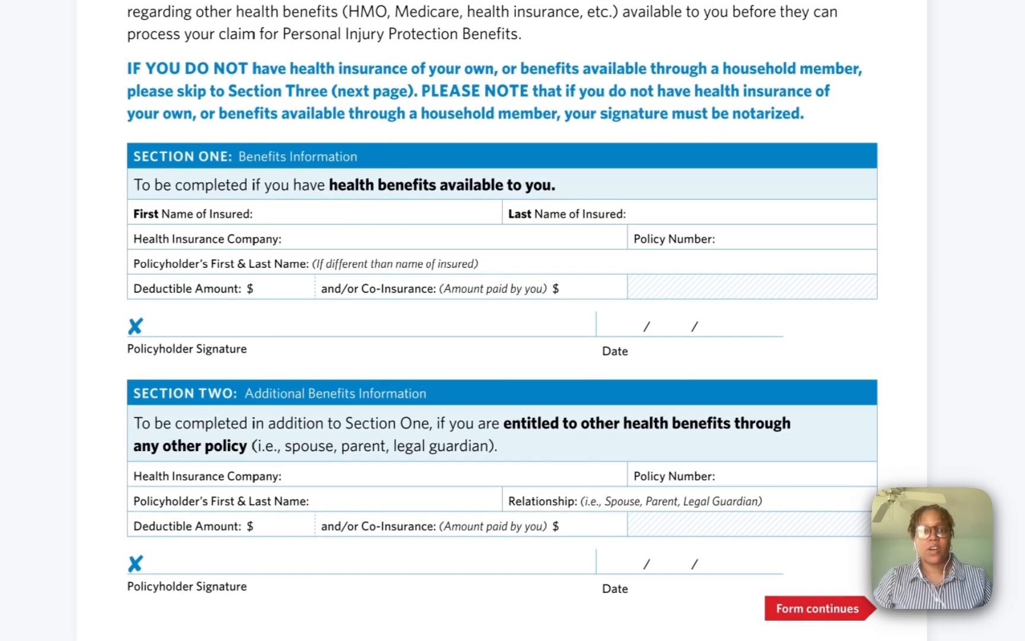
{"action": "scroll", "coordinate": [502, 318], "scroll_direction": "down", "scroll_amount": 3}
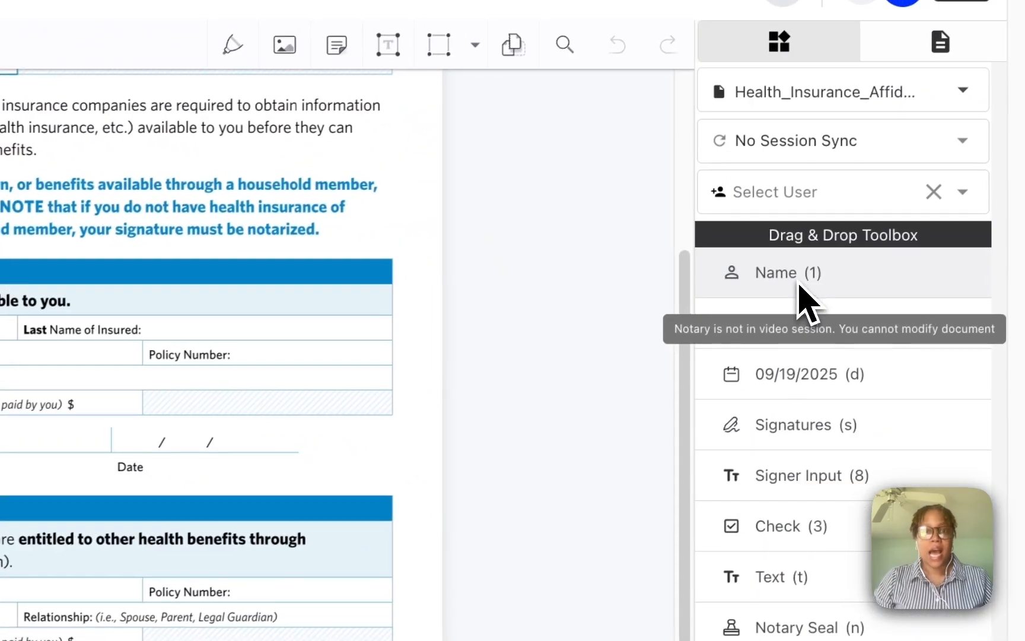
{"action": "left_click_drag", "start_coordinate": [796, 284], "coordinate": [261, 214]}
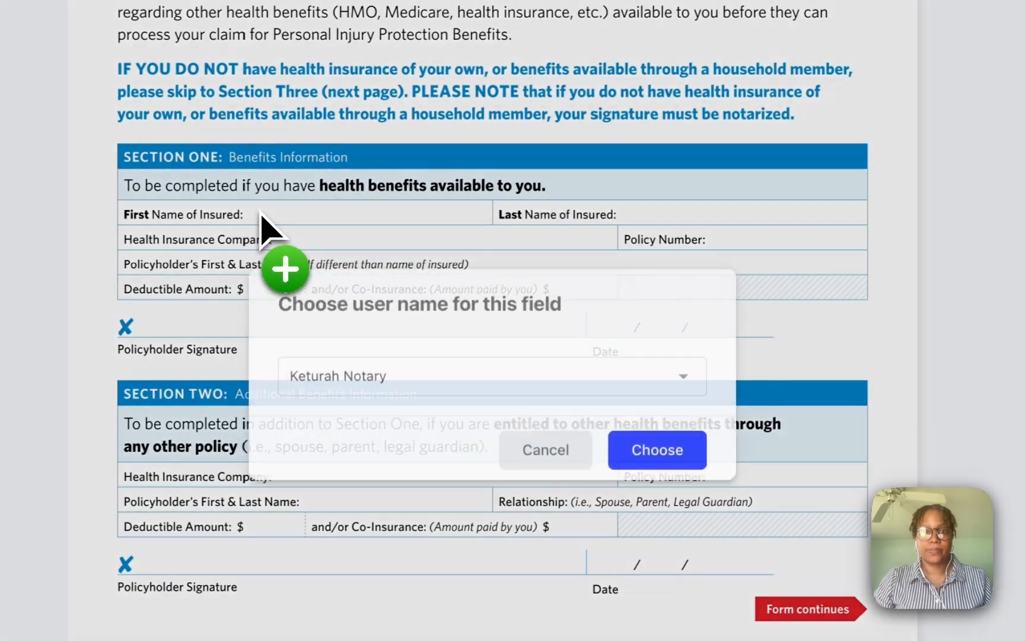
{"action": "left_click", "coordinate": [518, 391]}
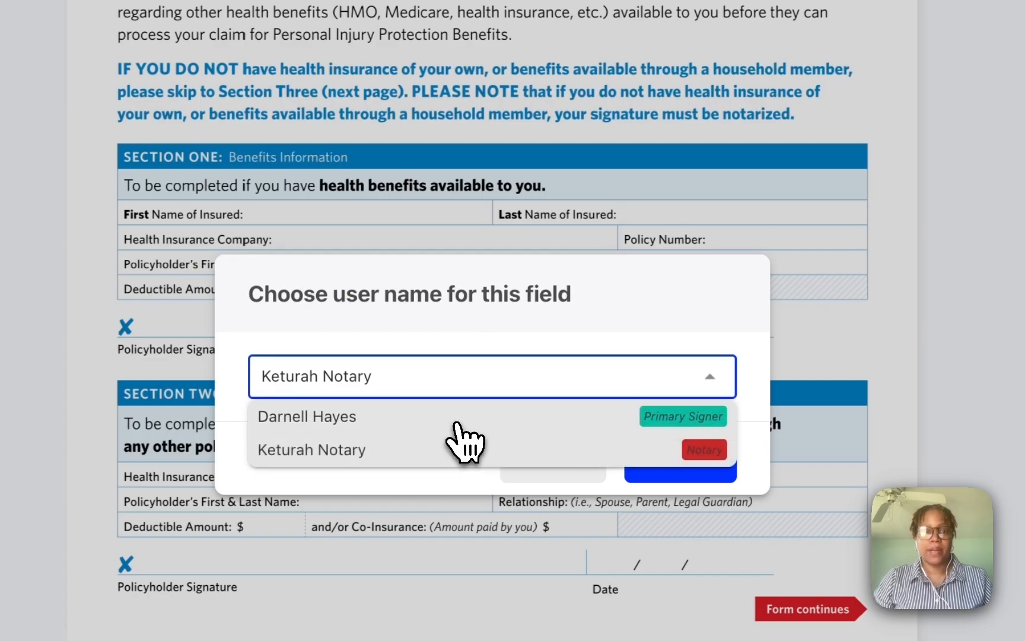
{"action": "left_click", "coordinate": [458, 422]}
{"action": "left_click", "coordinate": [670, 460]}
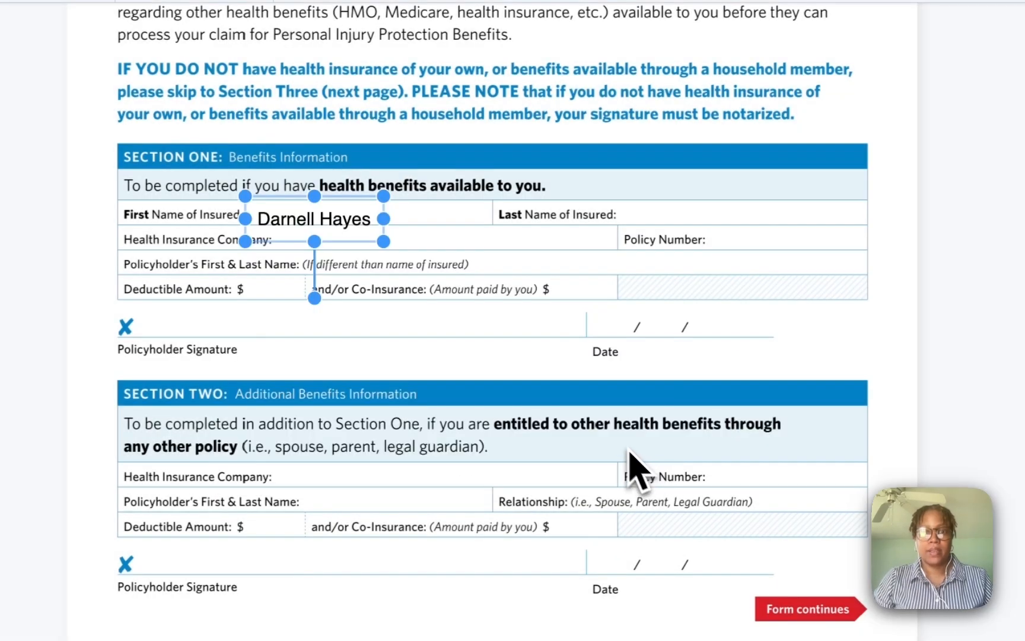
{"action": "left_click_drag", "start_coordinate": [356, 219], "coordinate": [356, 214]}
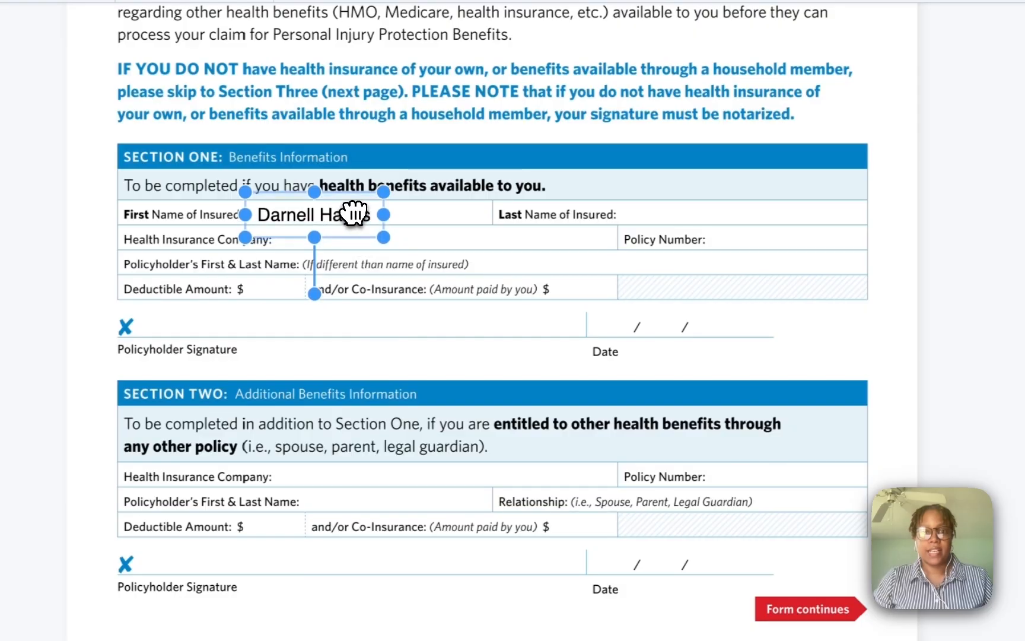
{"action": "left_click", "coordinate": [448, 226]}
{"action": "left_click", "coordinate": [354, 218]}
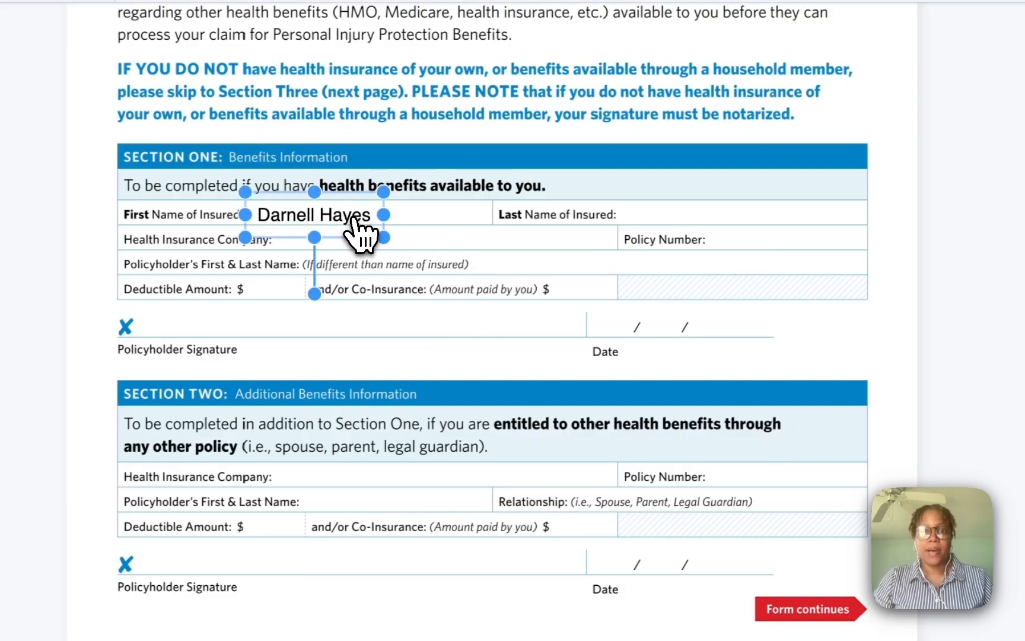
{"action": "double_click", "coordinate": [353, 216]}
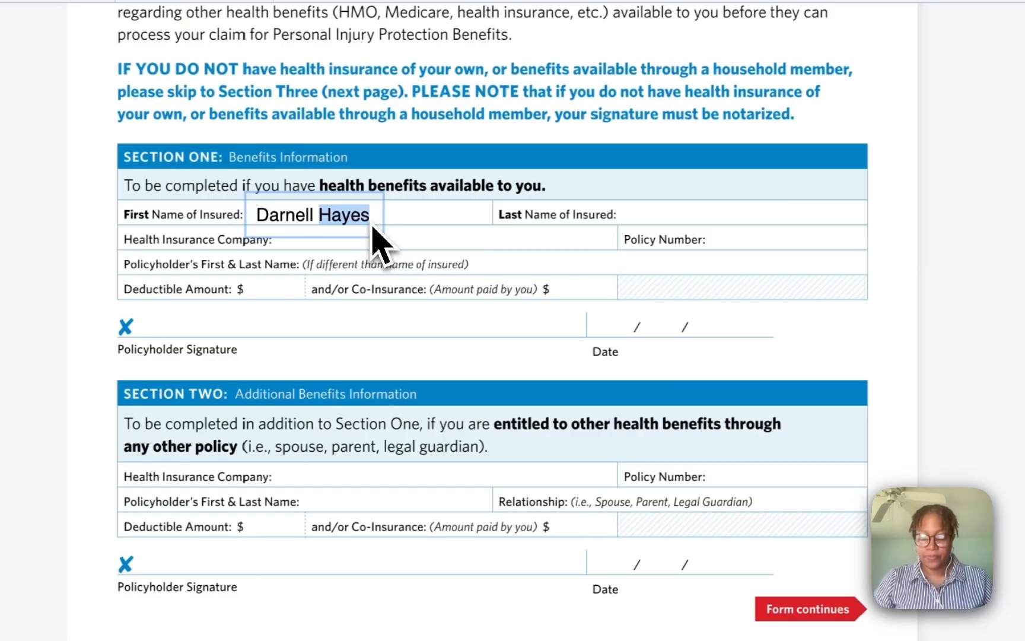
{"action": "key", "text": "BackSpace"}
{"action": "key", "text": "BackSpace"}
{"action": "type", "text": "l"}
{"action": "left_click", "coordinate": [442, 255]}
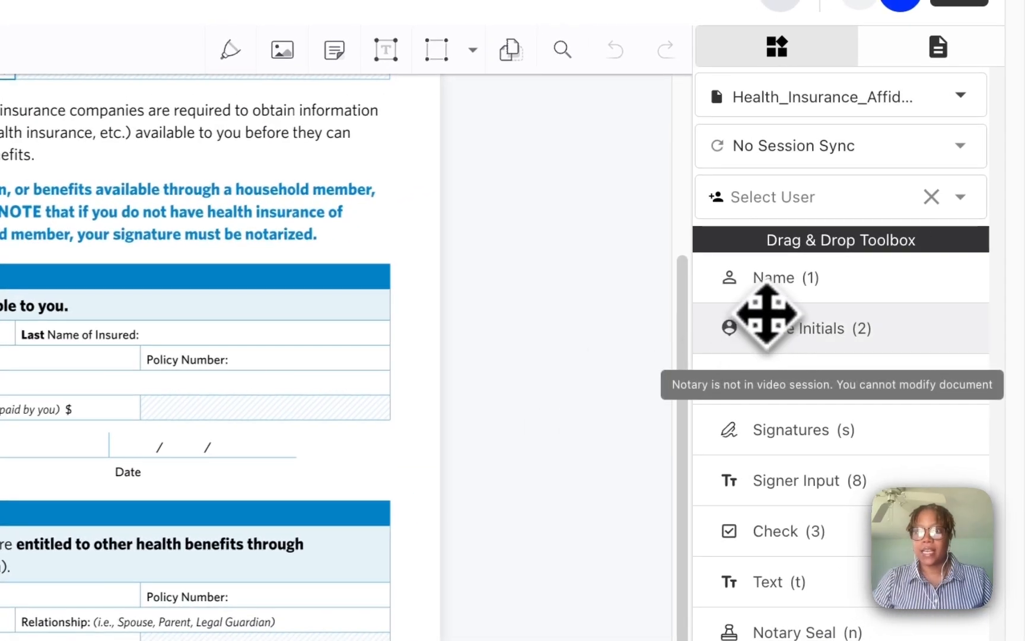
- Place the primary signer's name on Last Name of Insured, trimmed to the last name only
{"action": "left_click_drag", "start_coordinate": [780, 278], "coordinate": [153, 324]}
{"action": "left_click_drag", "start_coordinate": [511, 225], "coordinate": [508, 229]}
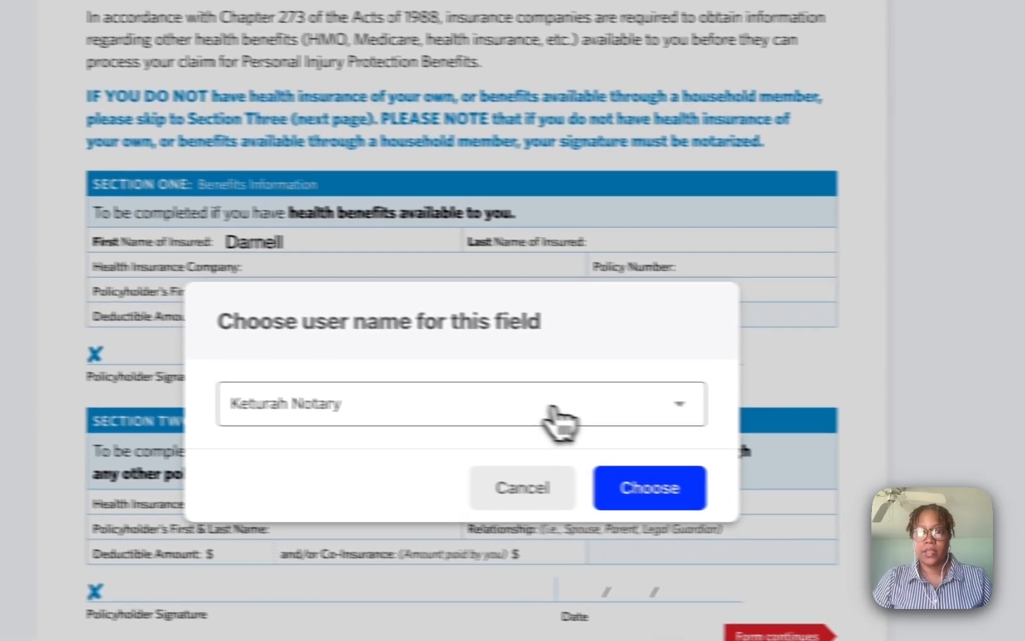
{"action": "left_click", "coordinate": [469, 409]}
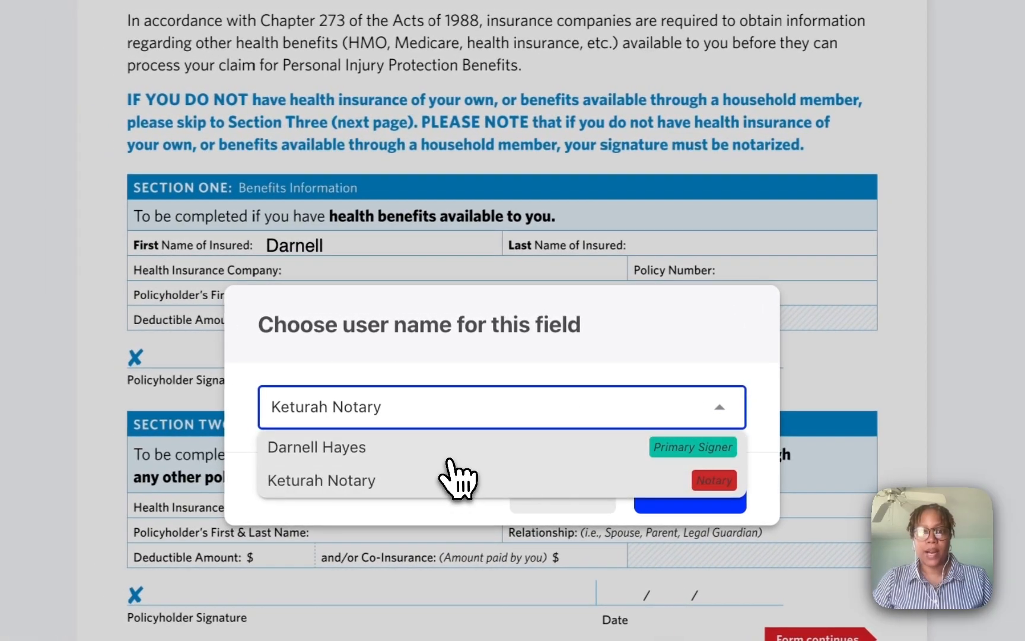
{"action": "left_click", "coordinate": [454, 449]}
{"action": "left_click", "coordinate": [668, 488]}
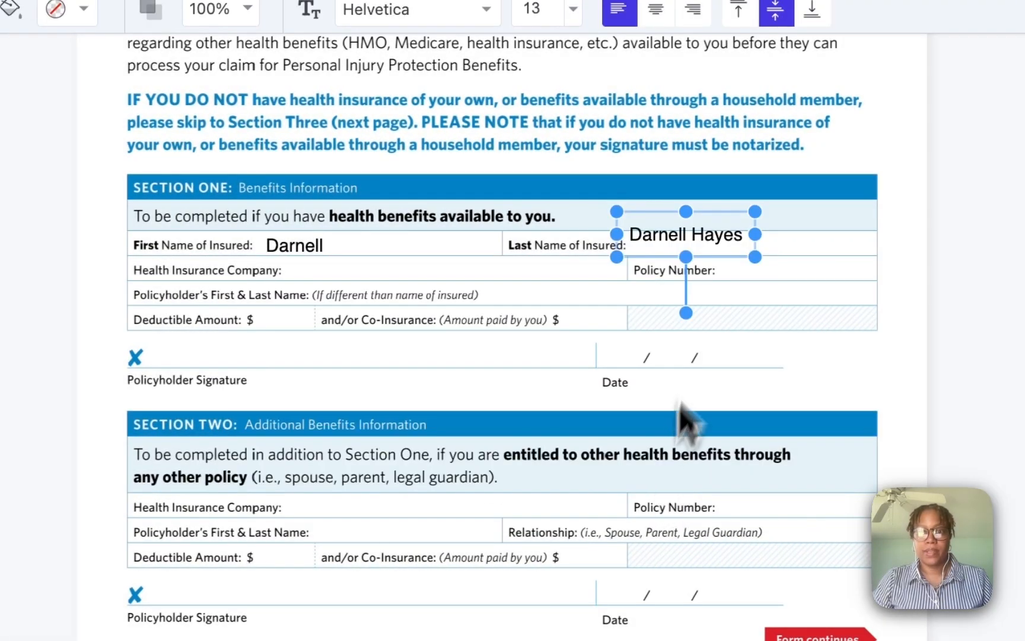
{"action": "left_click_drag", "start_coordinate": [698, 247], "coordinate": [697, 243]}
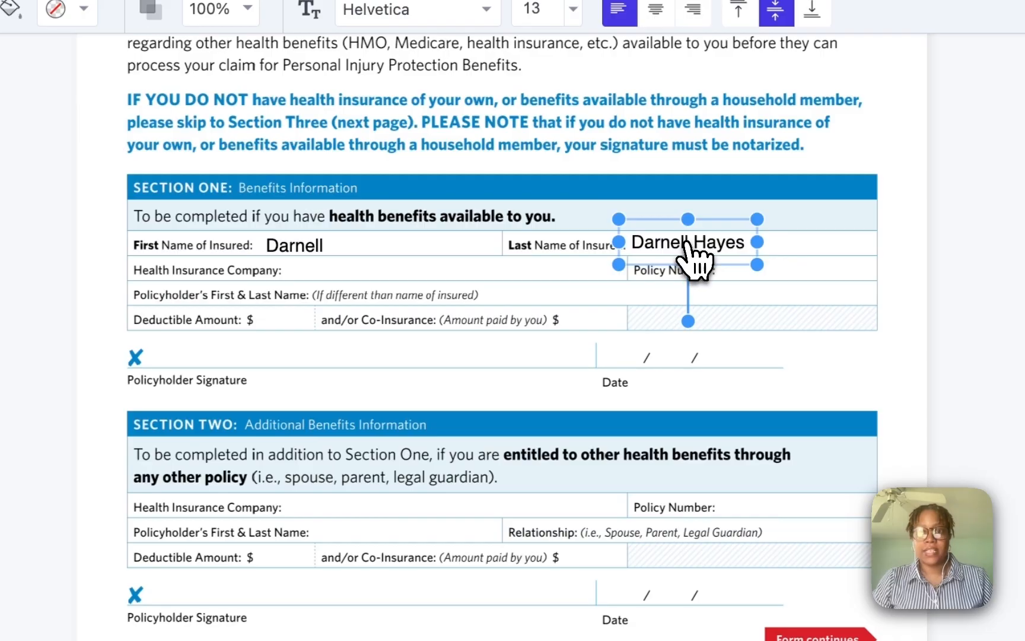
{"action": "double_click", "coordinate": [688, 242]}
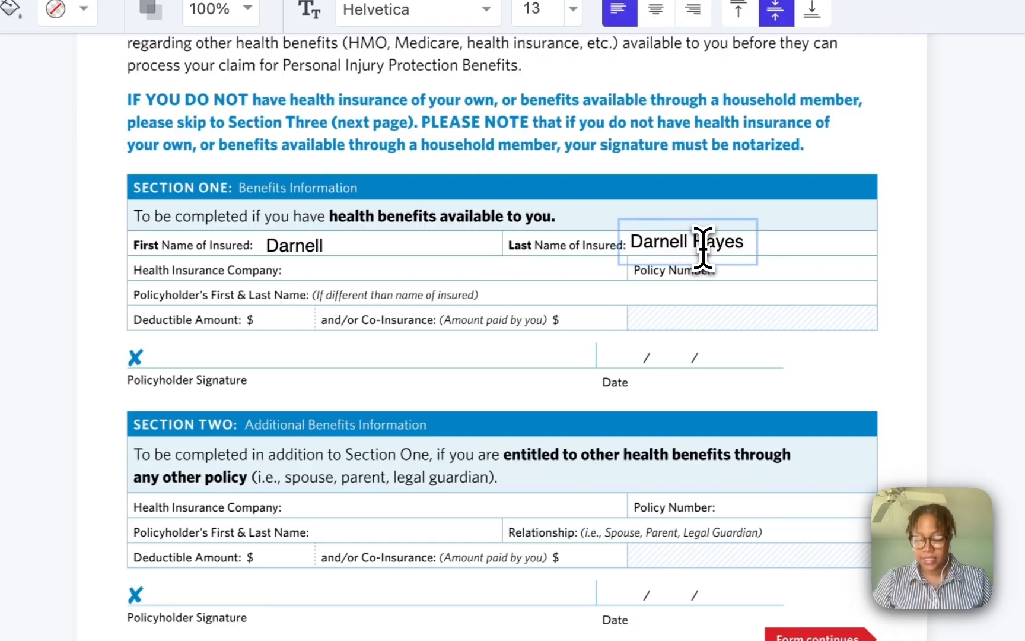
{"action": "key", "text": "BackSpace"}
{"action": "key", "text": "BackSpace"}
{"action": "key", "text": "BackSpace"}
{"action": "key", "text": "BackSpace"}
{"action": "key", "text": "BackSpace"}
{"action": "key", "text": "BackSpace"}
{"action": "key", "text": "BackSpace"}
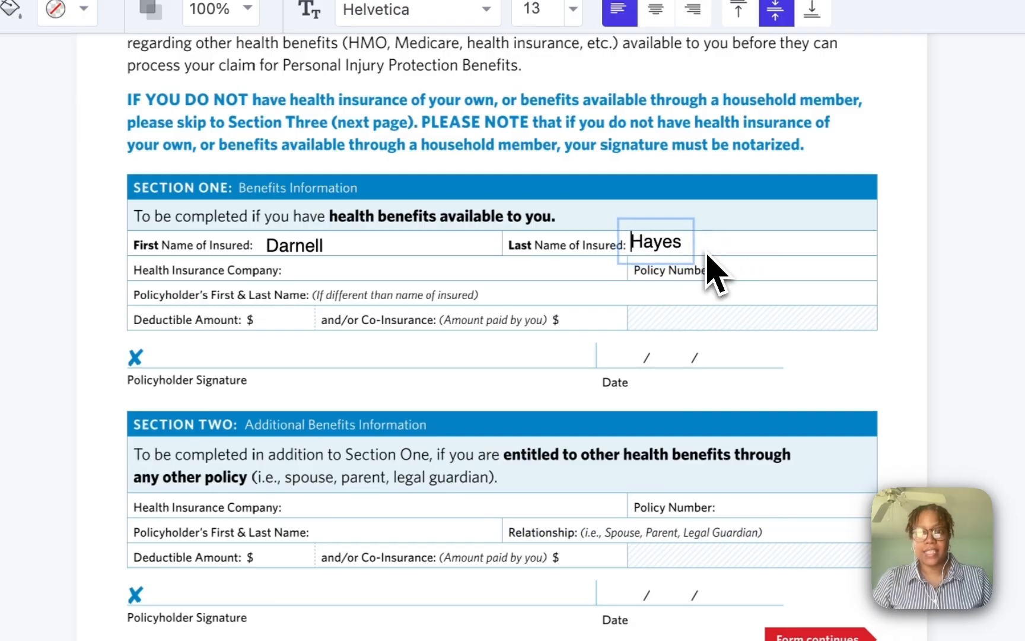
{"action": "left_click", "coordinate": [811, 281]}
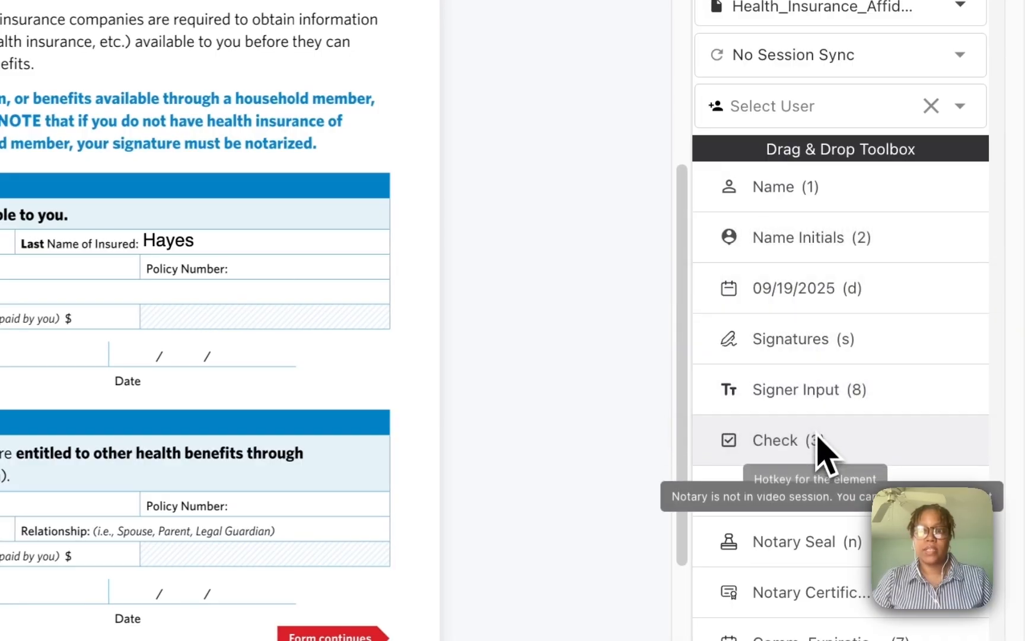
- Add a primary-signer input hinted 'Health Insurance Co' on the Health Insurance Company line
{"action": "left_click_drag", "start_coordinate": [806, 409], "coordinate": [270, 187]}
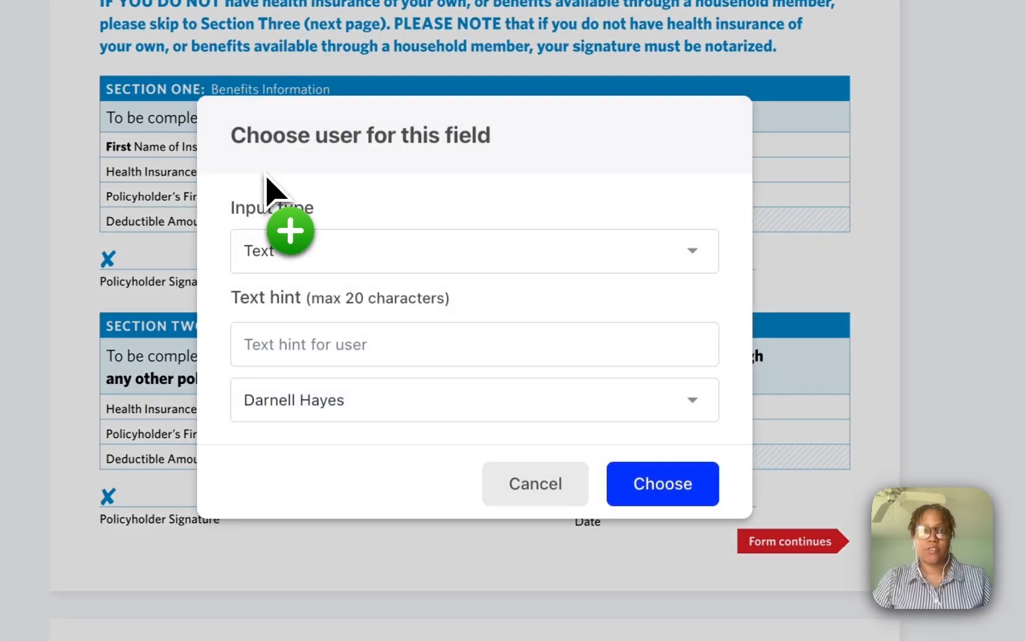
{"action": "left_click", "coordinate": [521, 344]}
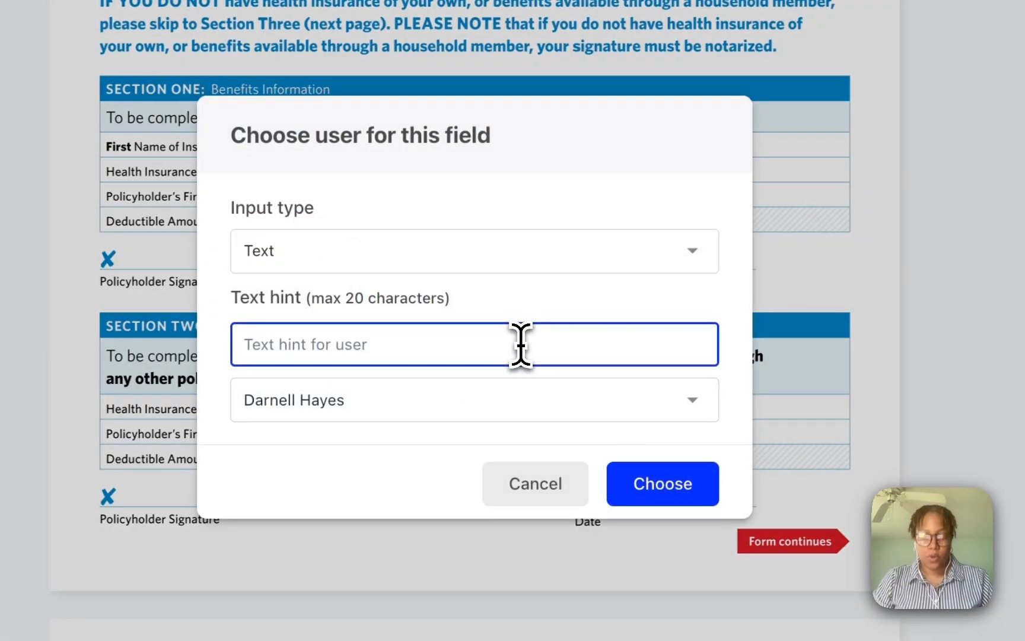
{"action": "type", "text": "Heal"}
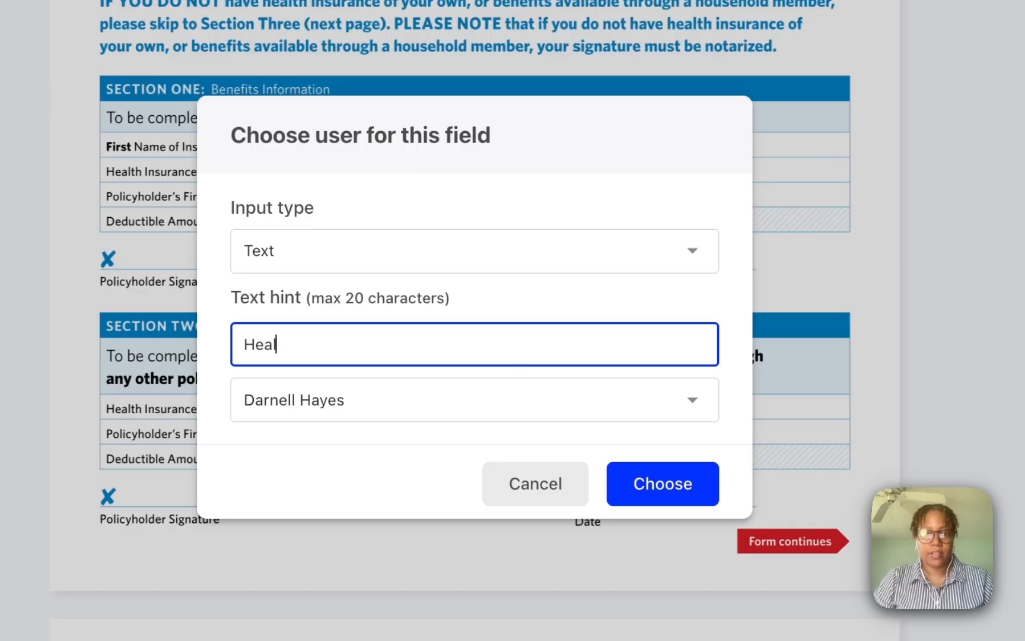
{"action": "type", "text": "th Insurance Co"}
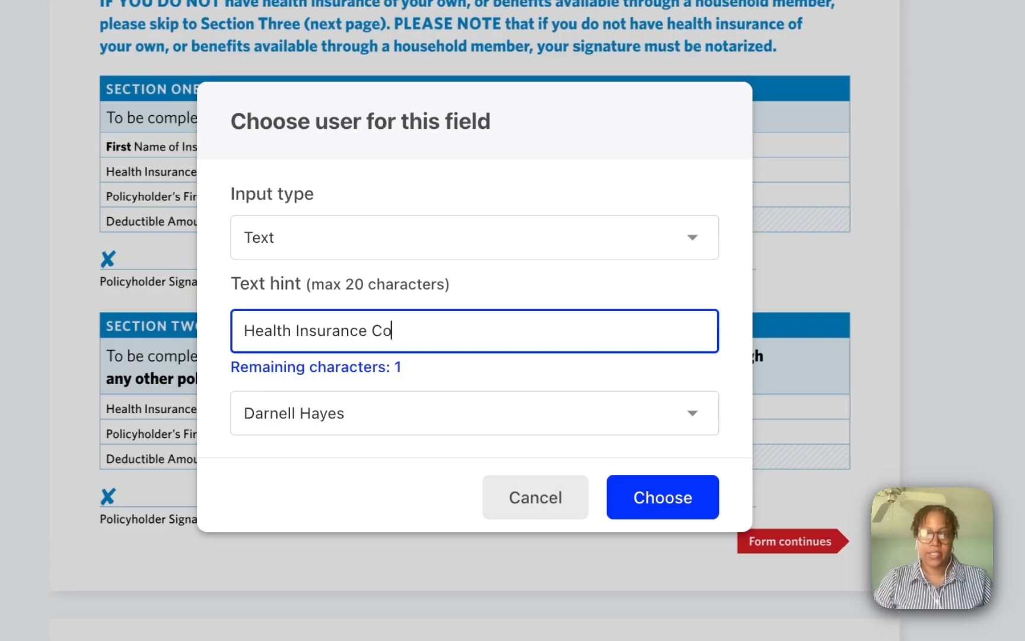
{"action": "left_click", "coordinate": [640, 494]}
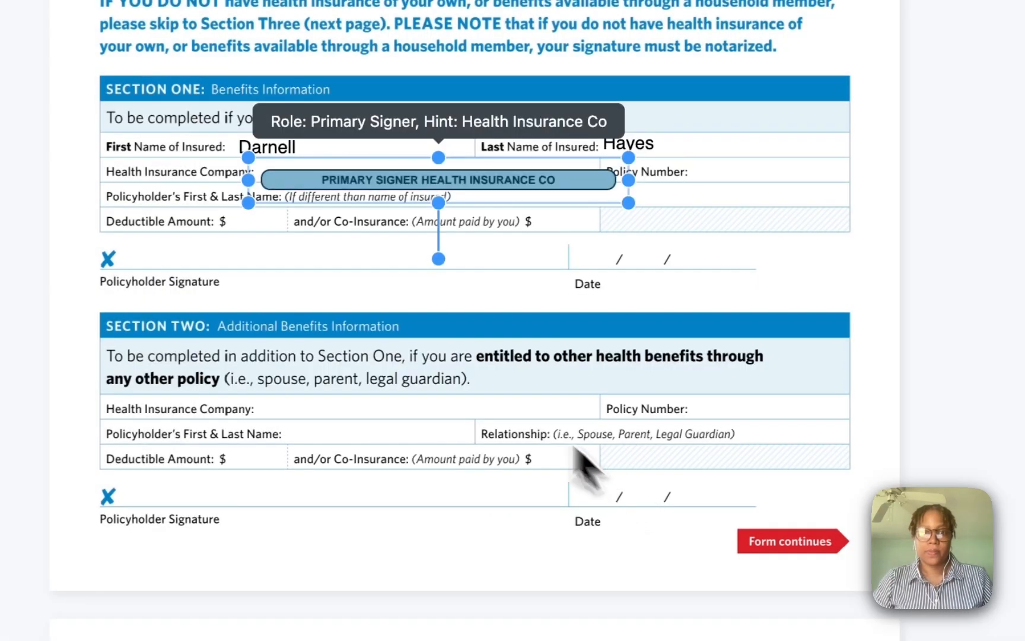
{"action": "mouse_move", "coordinate": [535, 176]}
{"action": "left_mouse_down"}
{"action": "mouse_move", "coordinate": [522, 176]}
{"action": "mouse_move", "coordinate": [537, 169]}
{"action": "mouse_move", "coordinate": [529, 165]}
{"action": "left_mouse_up"}
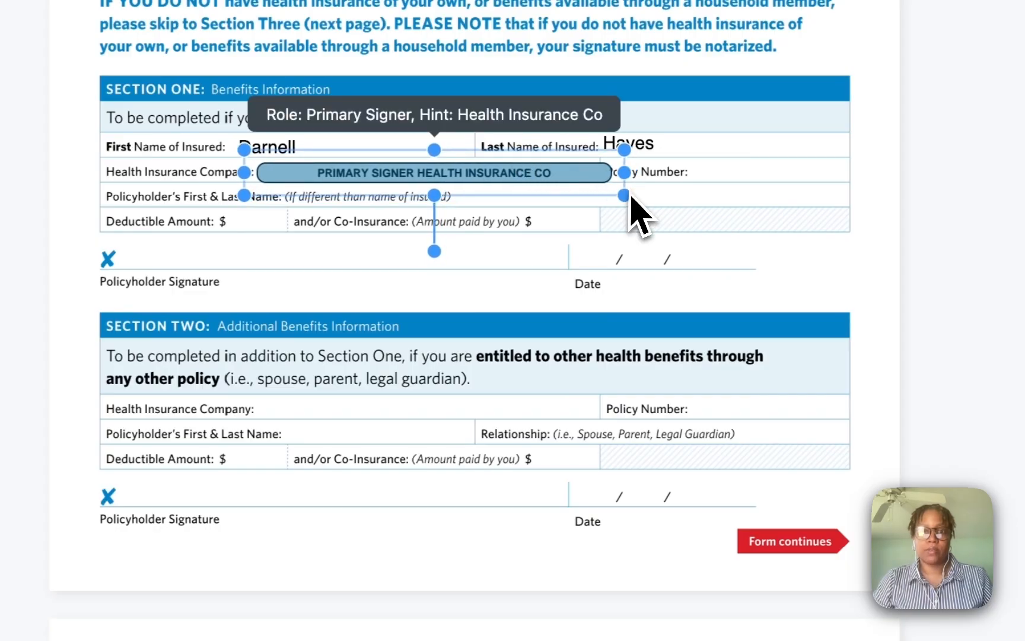
{"action": "left_click", "coordinate": [564, 187]}
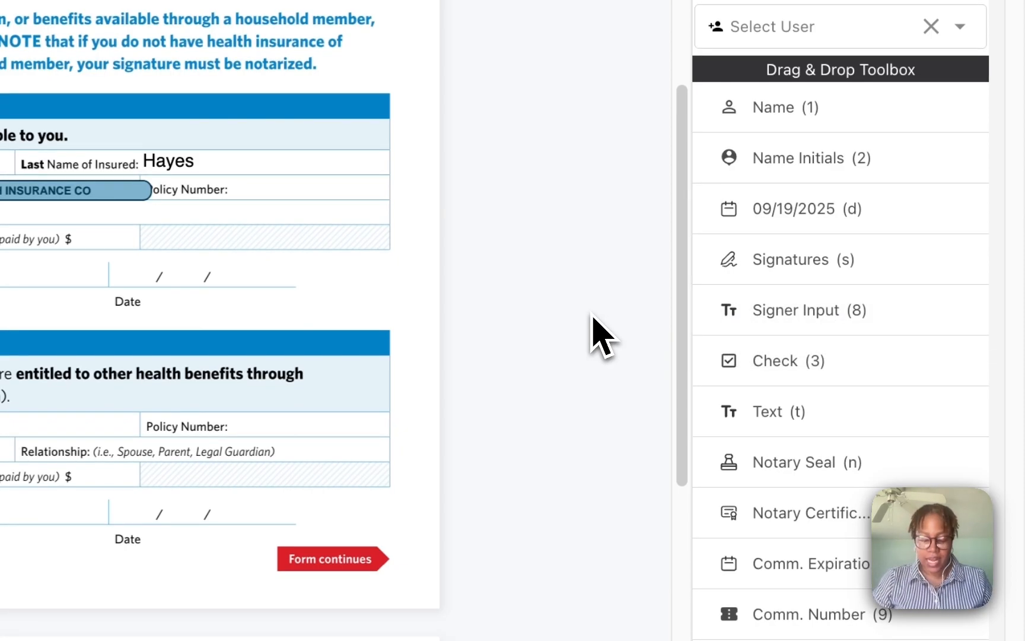
- Add a primary-signer field hinted 'Policy Number', sized into the Policy Number row
{"action": "key", "text": "8"}
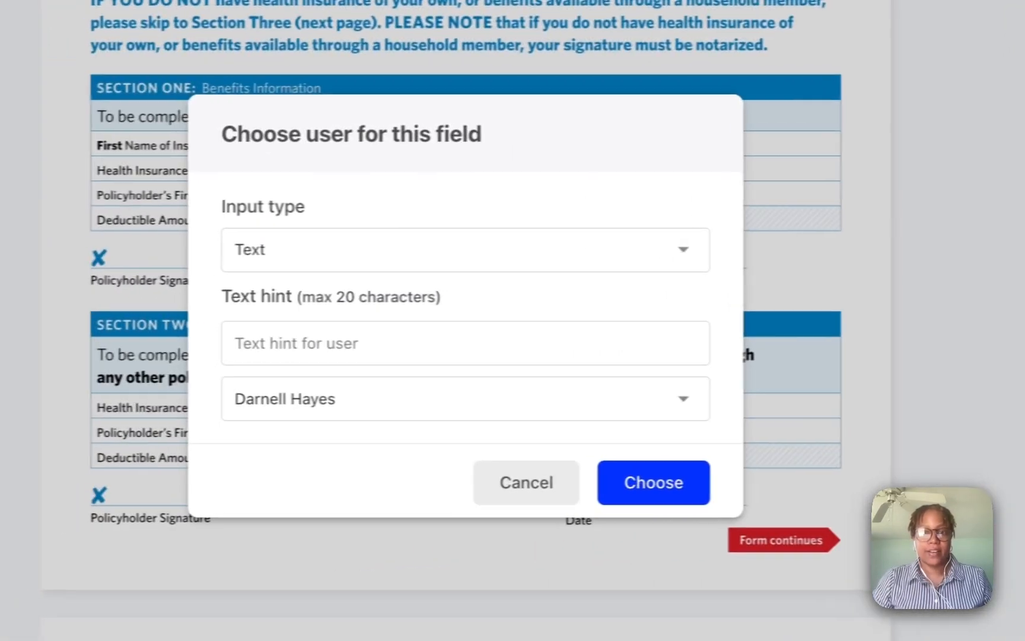
{"action": "left_click", "coordinate": [693, 349]}
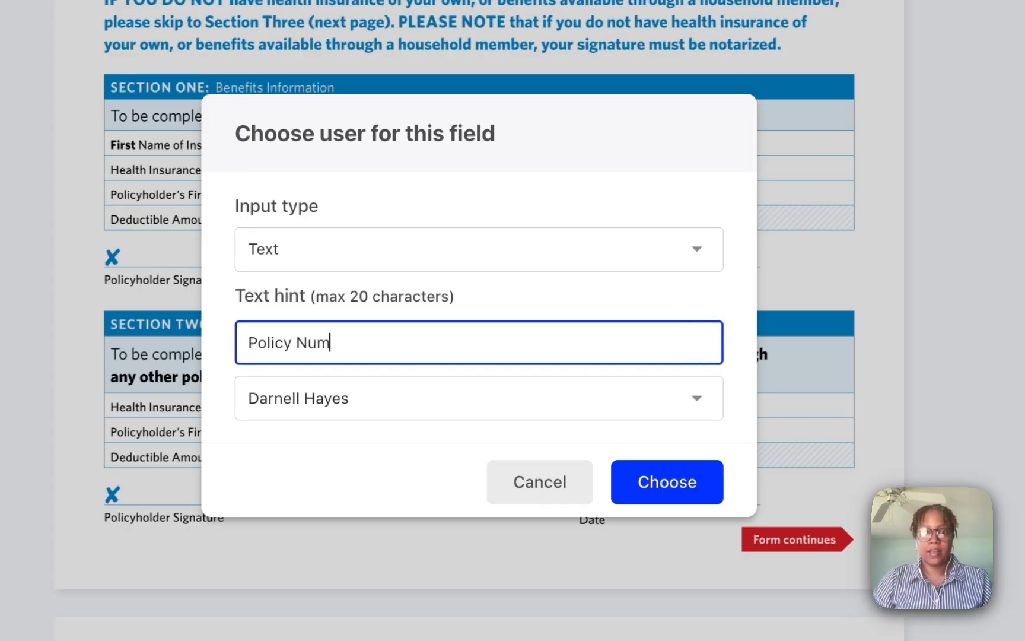
{"action": "type", "text": "Policy Number"}
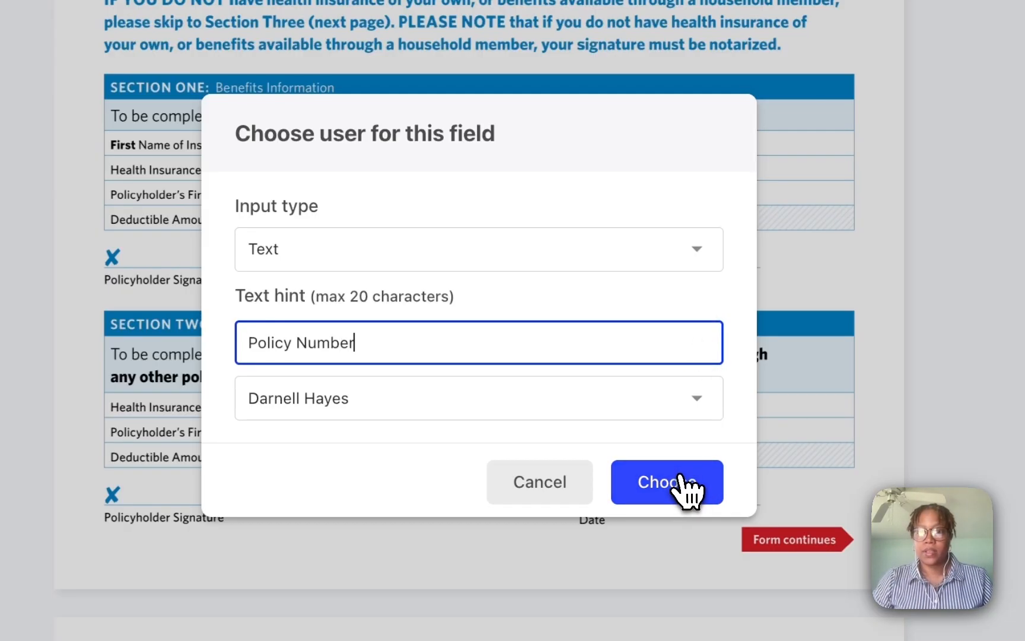
{"action": "left_click", "coordinate": [677, 482]}
{"action": "left_click_drag", "start_coordinate": [686, 60], "coordinate": [881, 168]}
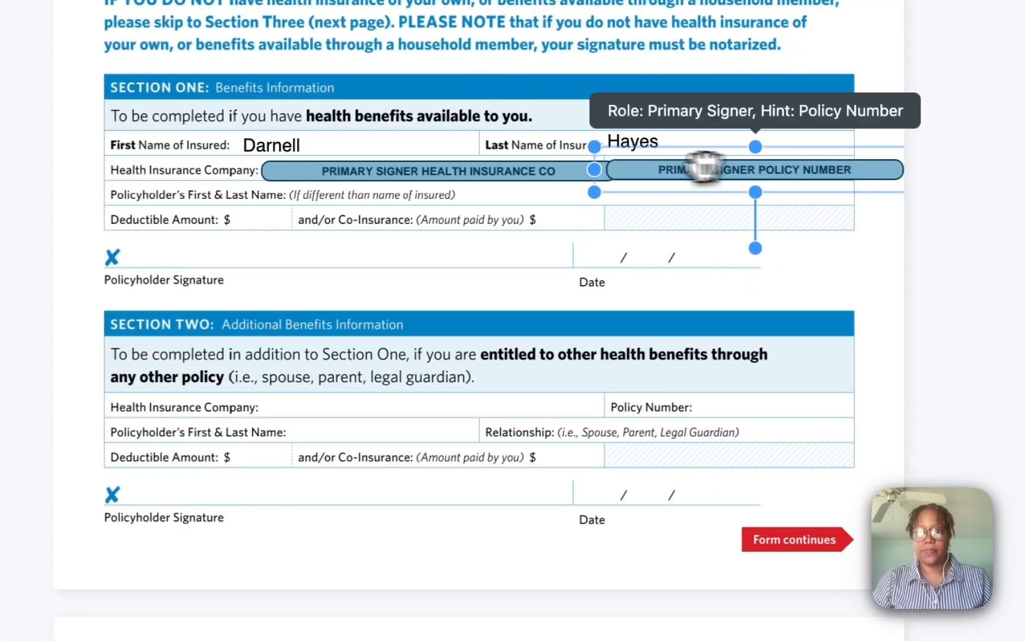
{"action": "left_click_drag", "start_coordinate": [595, 167], "coordinate": [688, 167]}
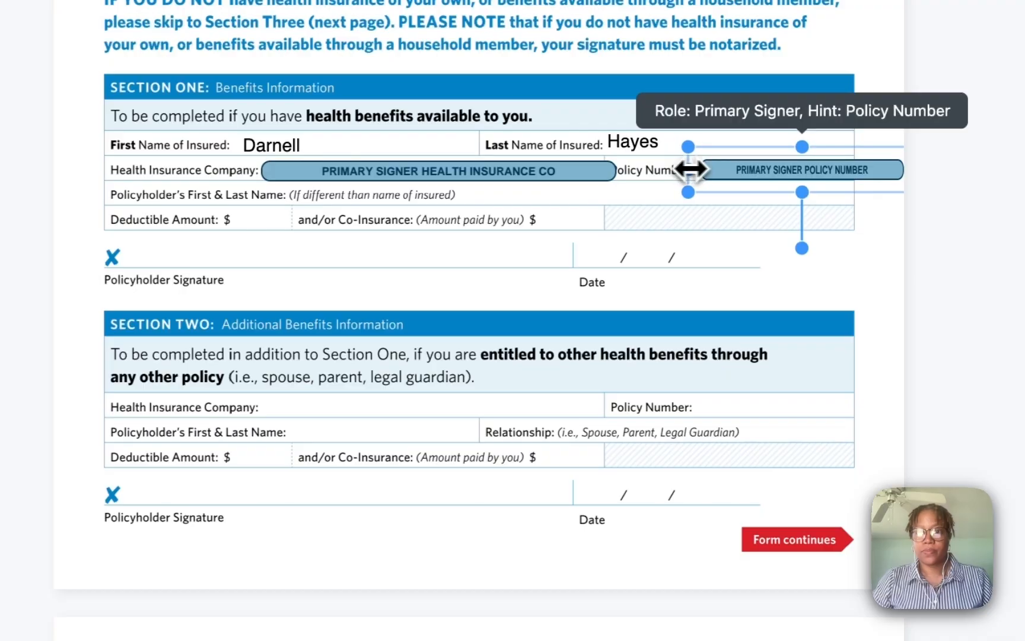
{"action": "left_click_drag", "start_coordinate": [828, 173], "coordinate": [819, 167]}
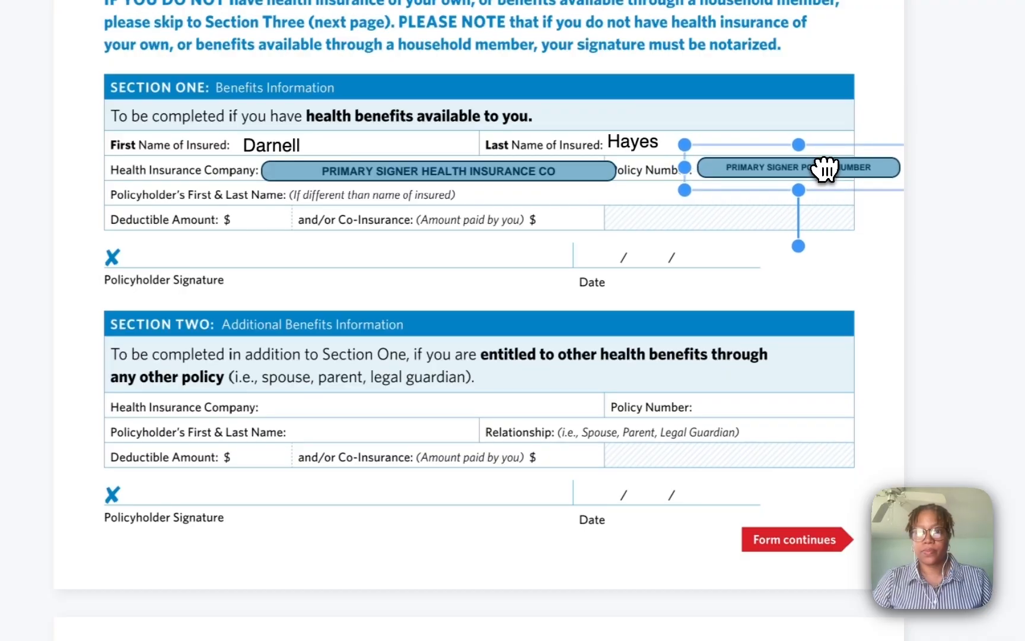
- Narrow the Health Insurance Co field so it fits beside Policy Number
{"action": "left_click", "coordinate": [608, 172]}
{"action": "left_click_drag", "start_coordinate": [628, 170], "coordinate": [606, 169]}
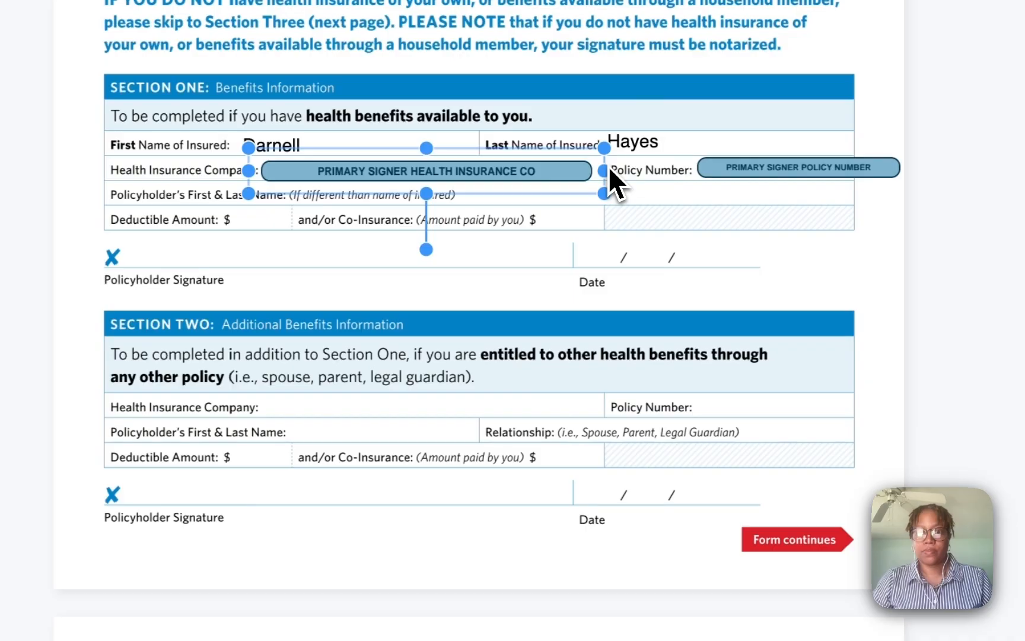
{"action": "left_click", "coordinate": [945, 277]}
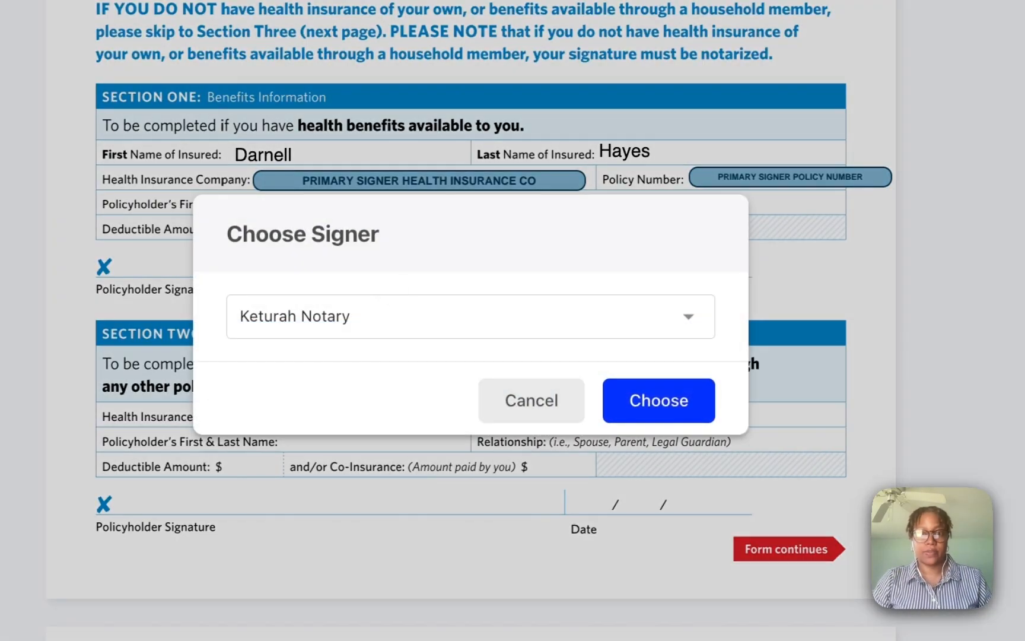
- Add a primary-signer signature field, sized onto the Policyholder Signature line
{"action": "left_click", "coordinate": [408, 325]}
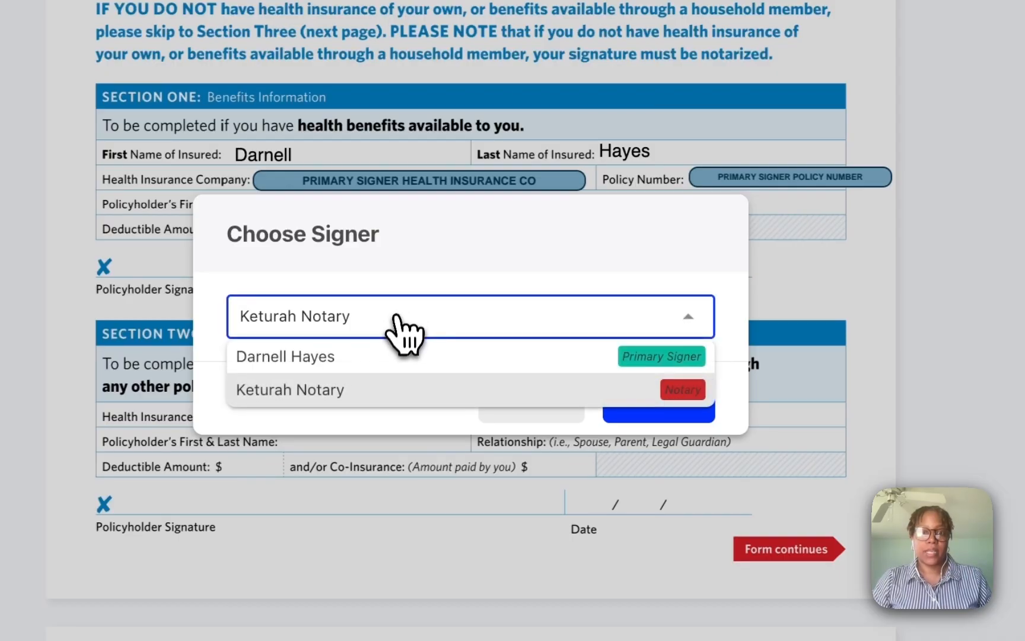
{"action": "left_click", "coordinate": [408, 367]}
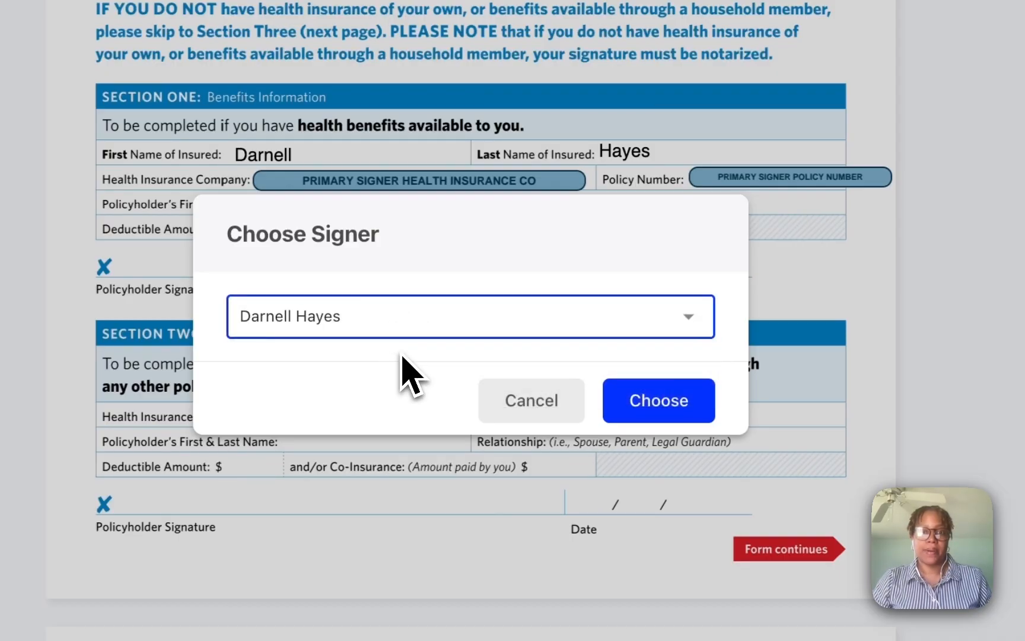
{"action": "left_click", "coordinate": [656, 414]}
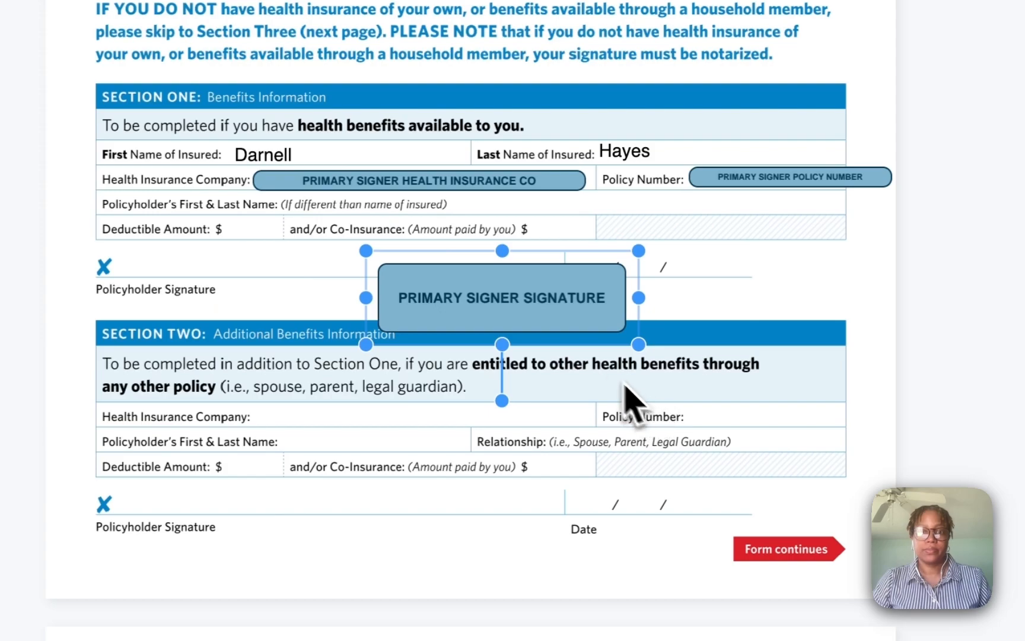
{"action": "left_click_drag", "start_coordinate": [638, 343], "coordinate": [535, 316]}
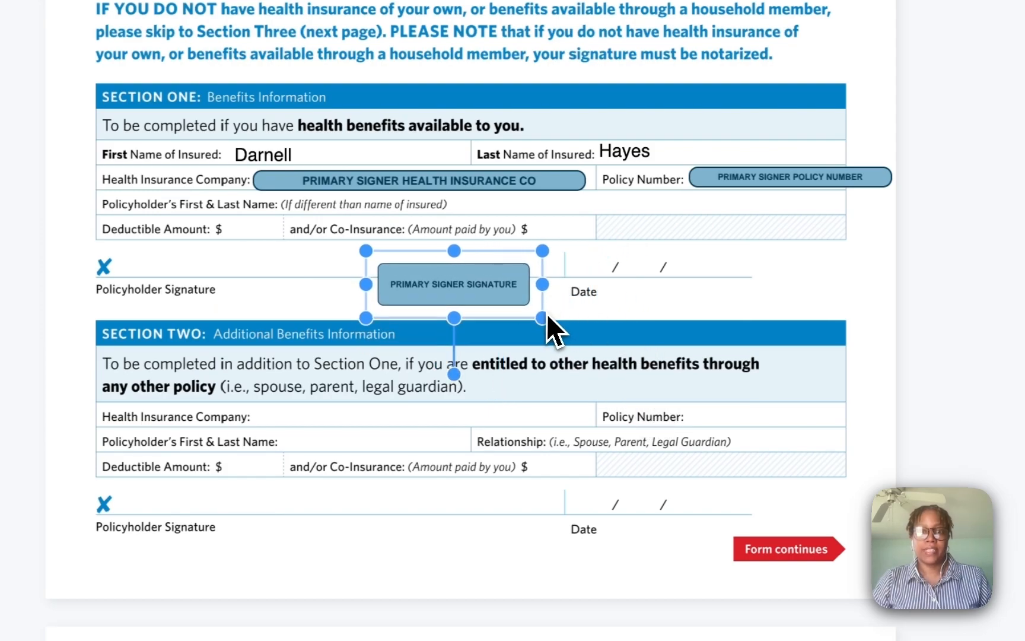
{"action": "mouse_move", "coordinate": [477, 286]}
{"action": "left_mouse_down"}
{"action": "mouse_move", "coordinate": [244, 259]}
{"action": "mouse_move", "coordinate": [256, 296]}
{"action": "left_mouse_up"}
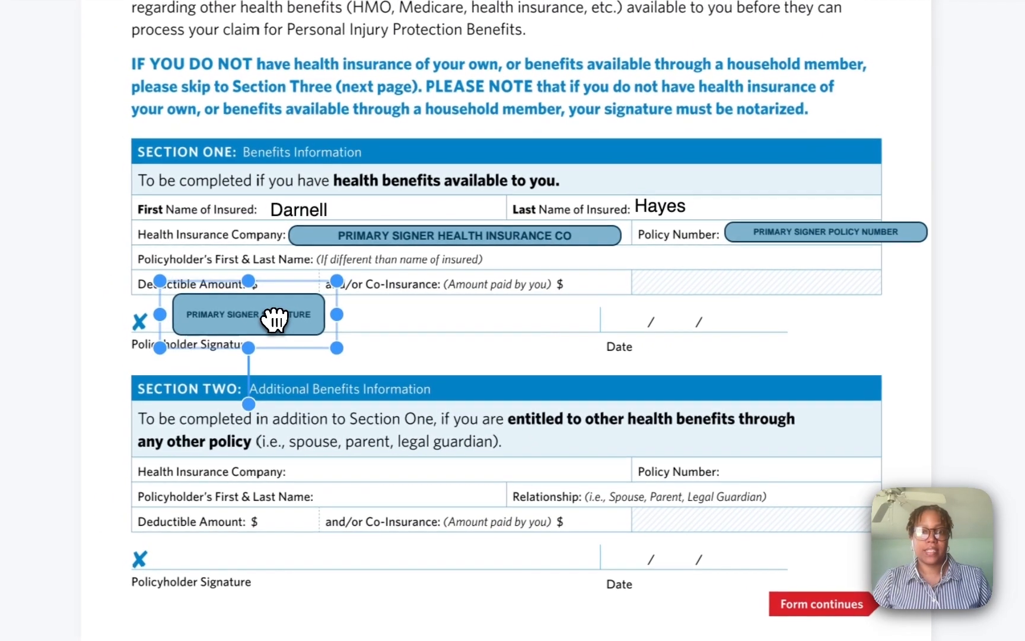
{"action": "left_click", "coordinate": [442, 326]}
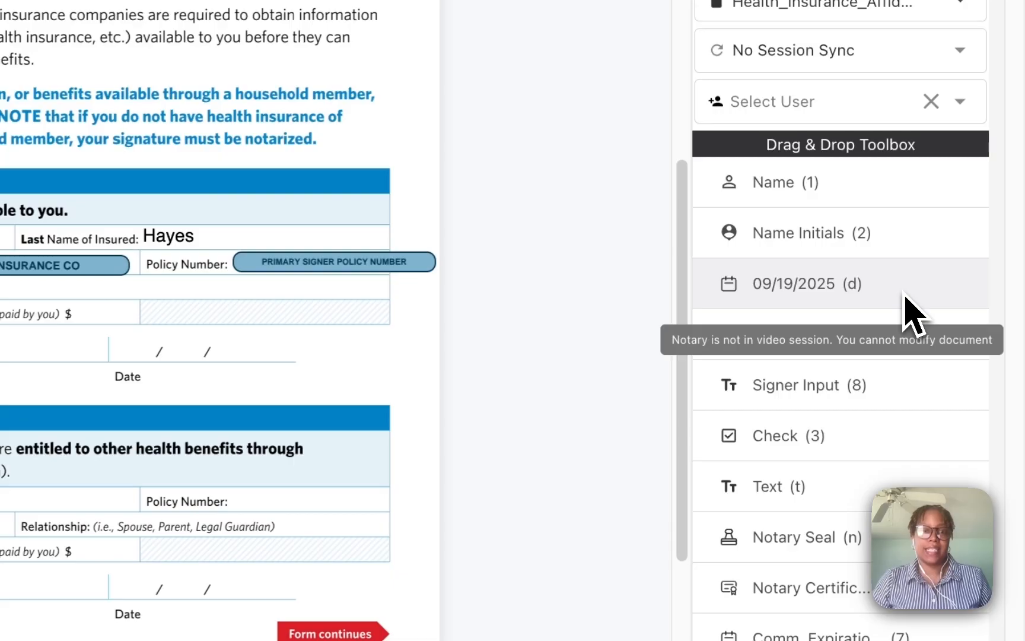
- Place the date 09/19/2025 on Section One's Date line
{"action": "left_click_drag", "start_coordinate": [906, 298], "coordinate": [127, 338]}
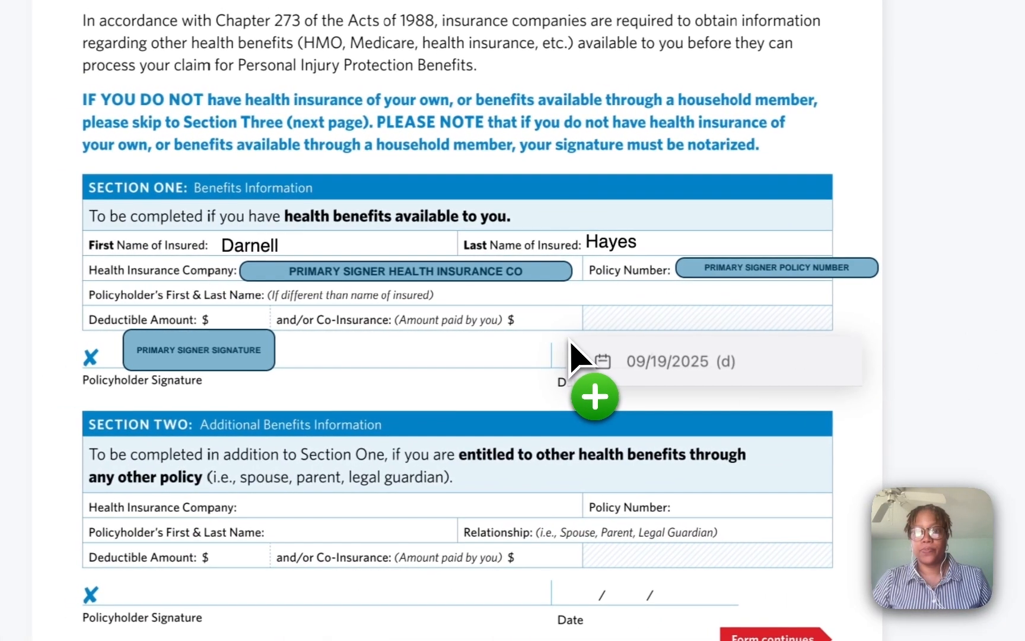
{"action": "left_click_drag", "start_coordinate": [570, 344], "coordinate": [572, 354]}
{"action": "left_click", "coordinate": [634, 503]}
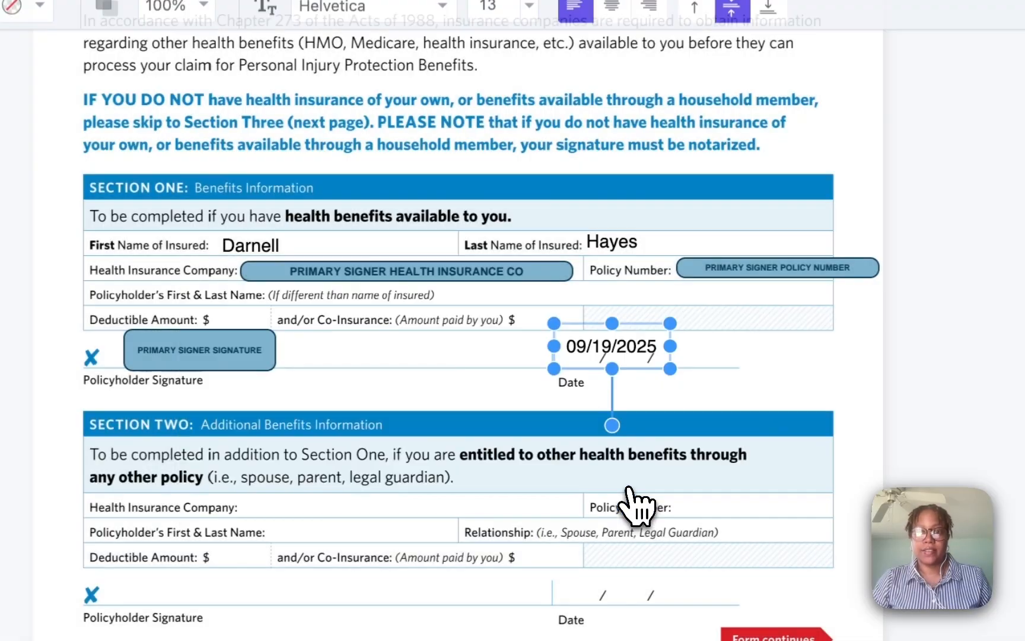
{"action": "mouse_move", "coordinate": [633, 349]}
{"action": "left_mouse_down"}
{"action": "mouse_move", "coordinate": [652, 357]}
{"action": "mouse_move", "coordinate": [641, 357]}
{"action": "left_mouse_up"}
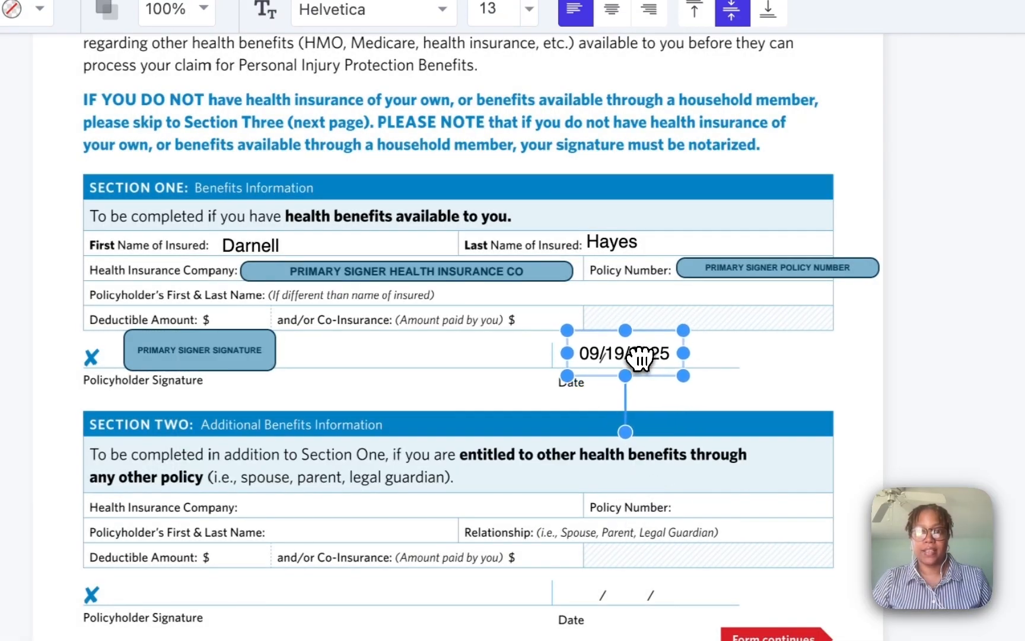
{"action": "left_click", "coordinate": [750, 386]}
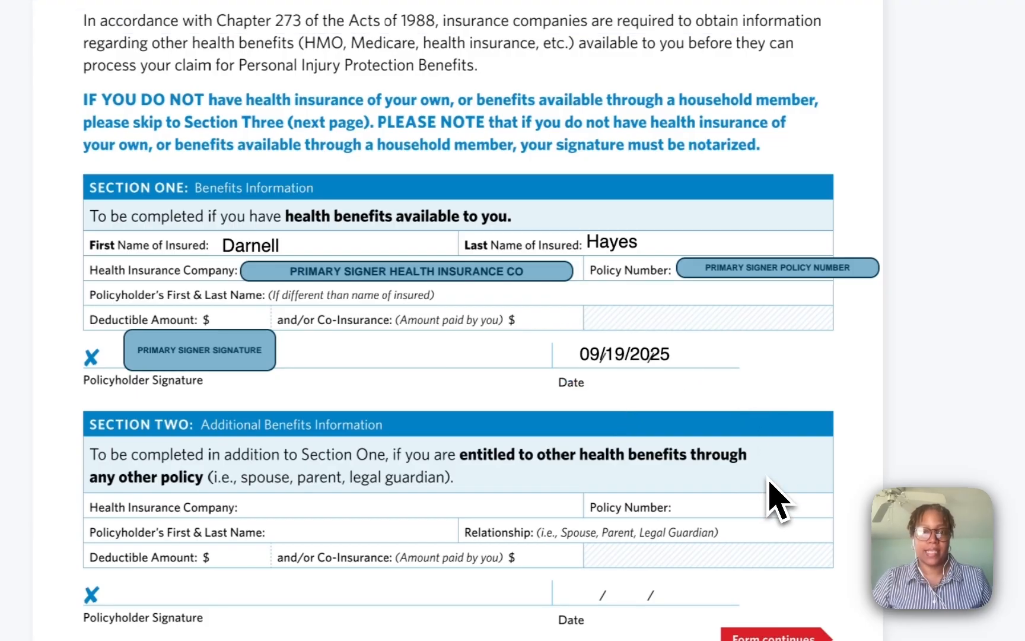
{"action": "scroll", "coordinate": [965, 483], "scroll_direction": "down", "scroll_amount": 3}
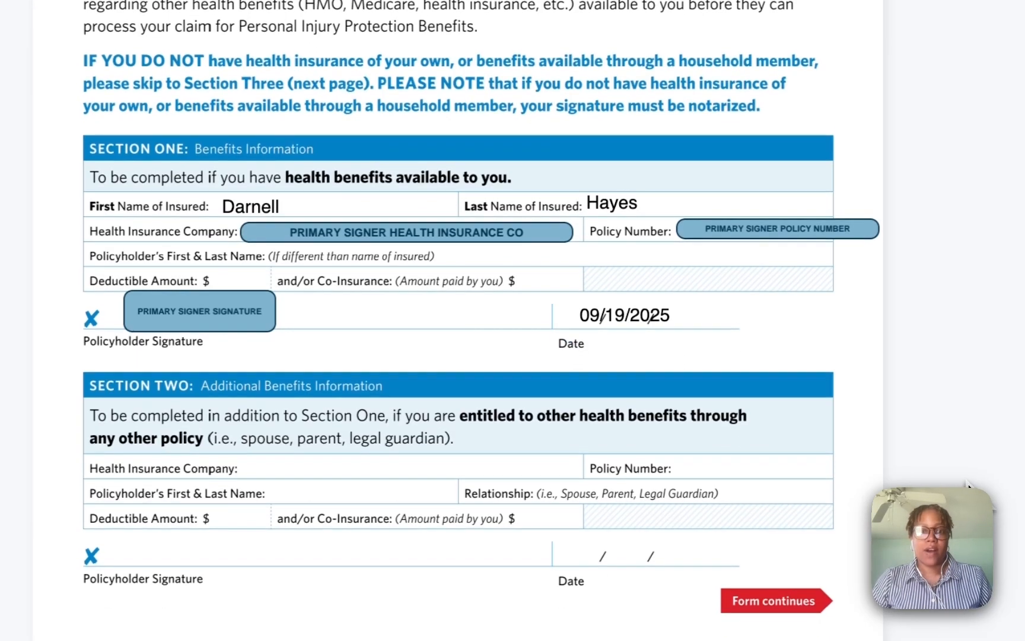
- Scroll down to page 2, showing Section Three and the red notary block
{"action": "scroll", "coordinate": [971, 484], "scroll_direction": "down", "scroll_amount": 2}
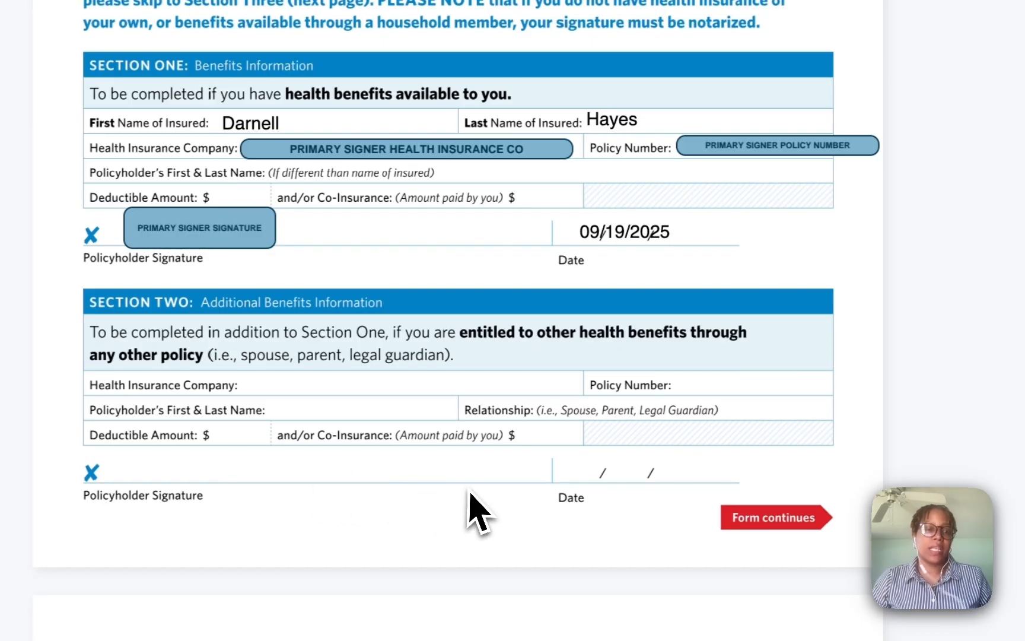
{"action": "scroll", "coordinate": [471, 502], "scroll_direction": "down", "scroll_amount": 1}
{"action": "scroll", "coordinate": [487, 509], "scroll_direction": "down", "scroll_amount": 5}
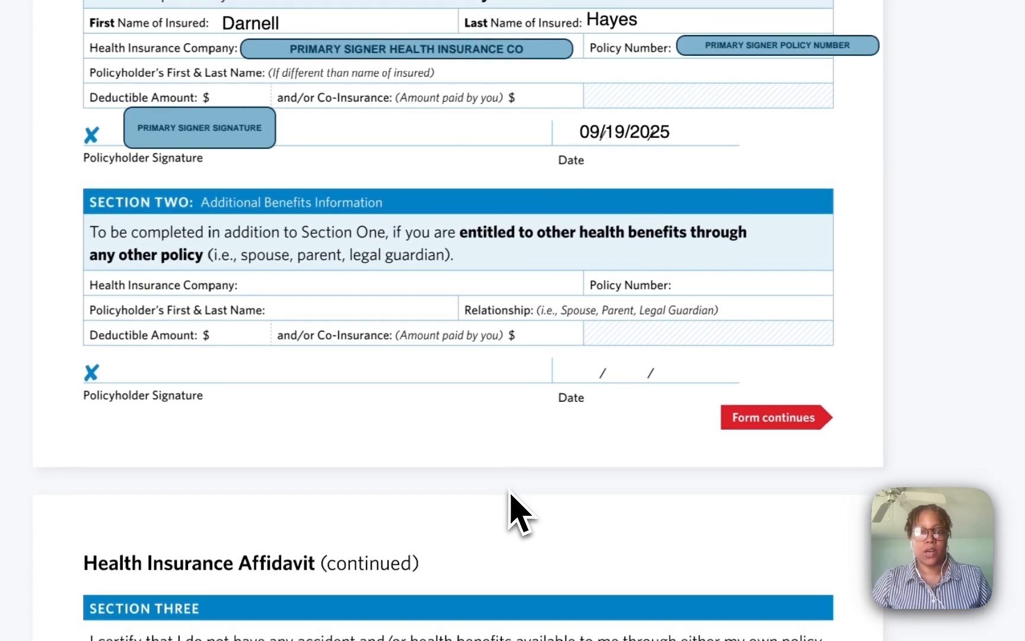
{"action": "scroll", "coordinate": [522, 513], "scroll_direction": "down", "scroll_amount": 5}
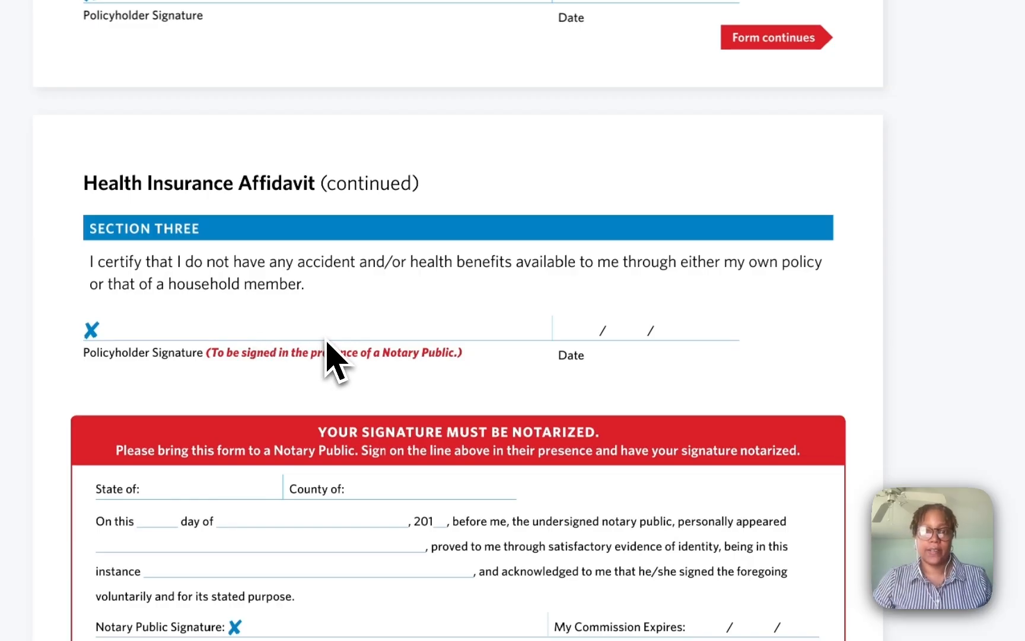
{"action": "scroll", "coordinate": [327, 345], "scroll_direction": "down", "scroll_amount": 3}
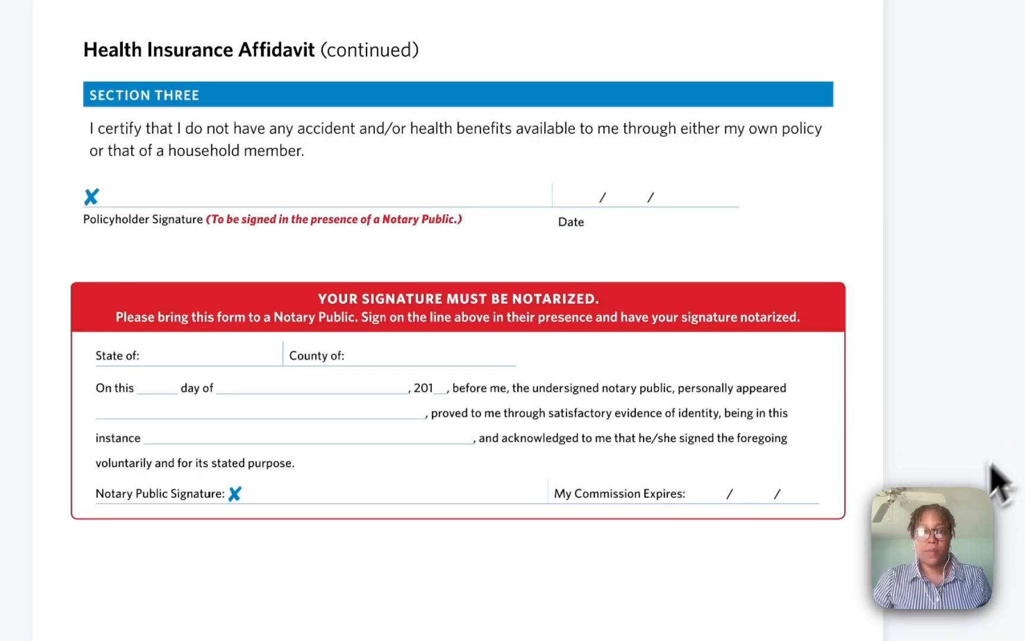
{"action": "scroll", "coordinate": [1003, 558], "scroll_direction": "down", "scroll_amount": 1}
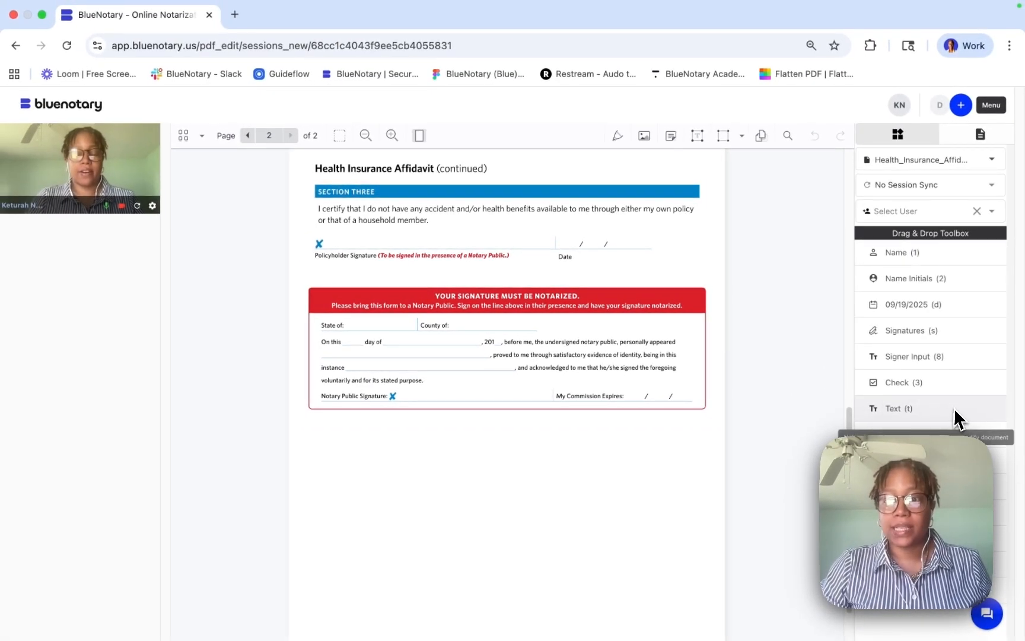
- Add a 'New York' text box on the notary block's State of line
{"action": "left_click", "coordinate": [955, 416]}
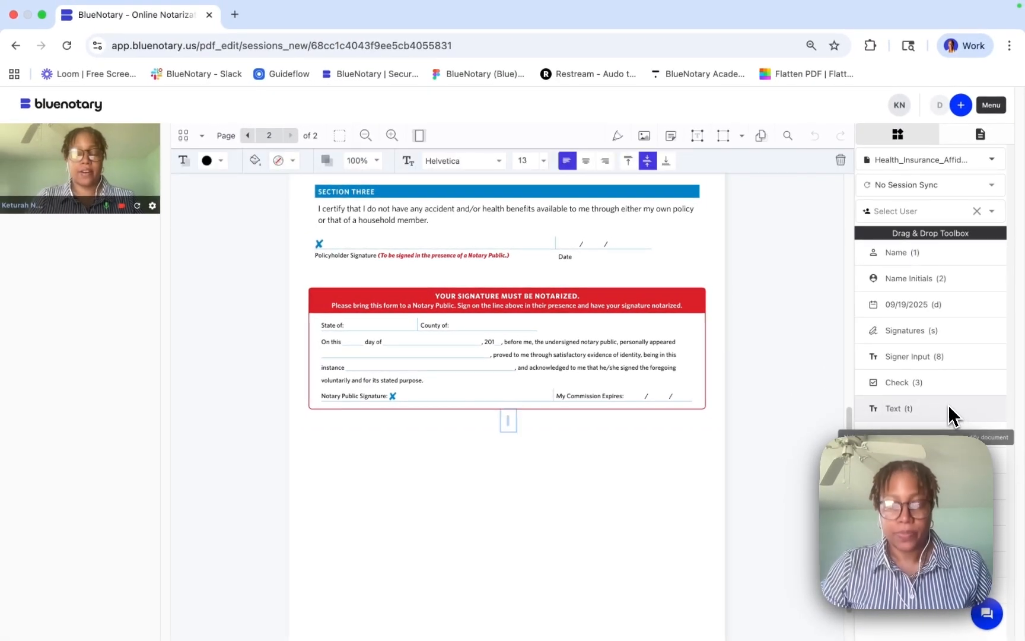
{"action": "type", "text": "New York"}
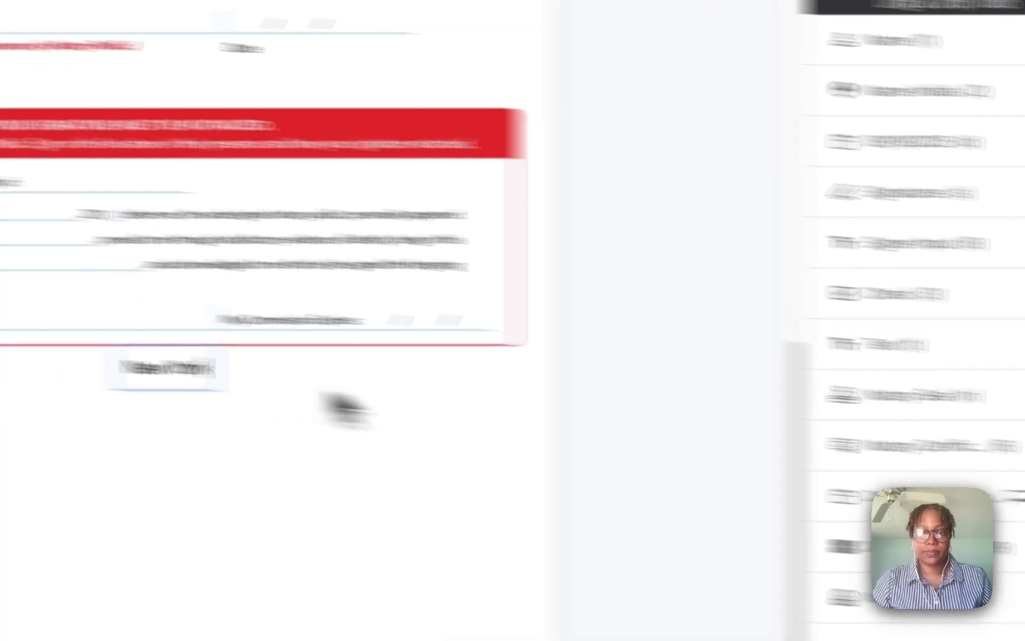
{"action": "left_click", "coordinate": [208, 397]}
{"action": "left_click_drag", "start_coordinate": [70, 356], "coordinate": [178, 202]}
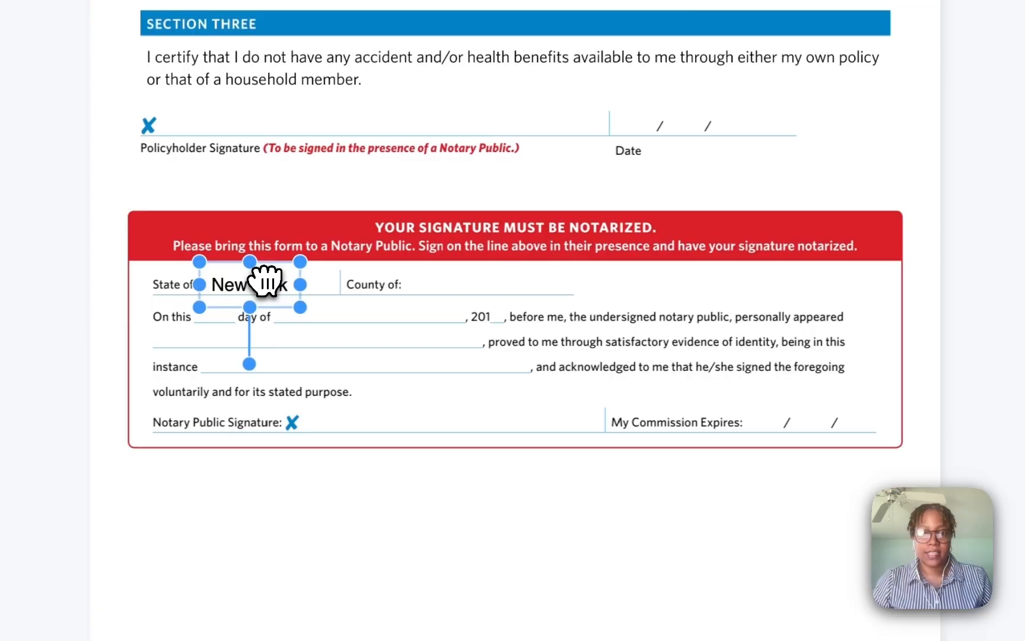
{"action": "left_click", "coordinate": [986, 509]}
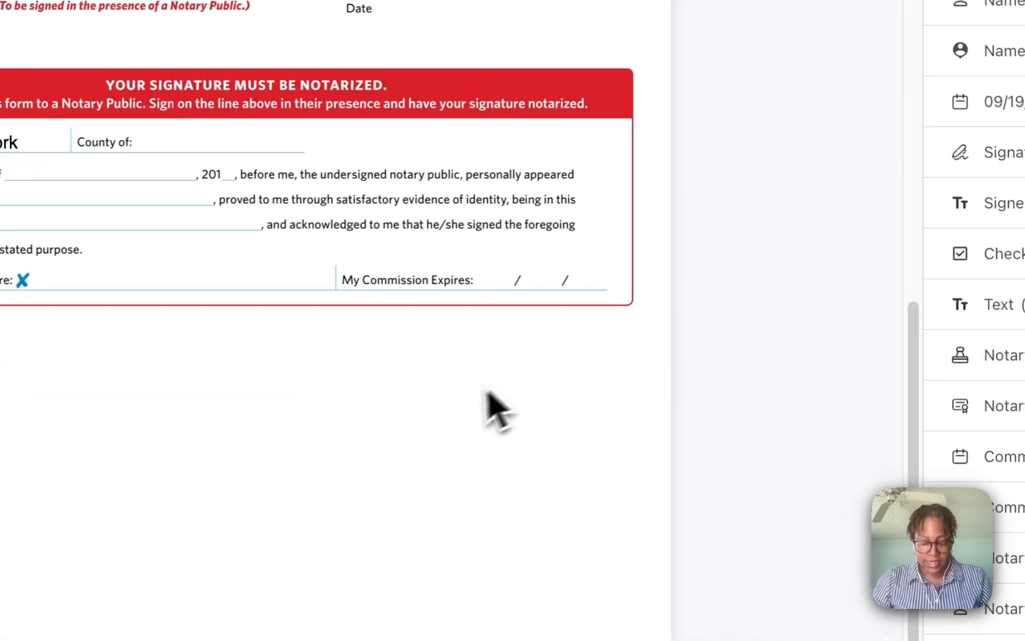
- Add an 'Orange' text box on the County of line
{"action": "left_click", "coordinate": [453, 408]}
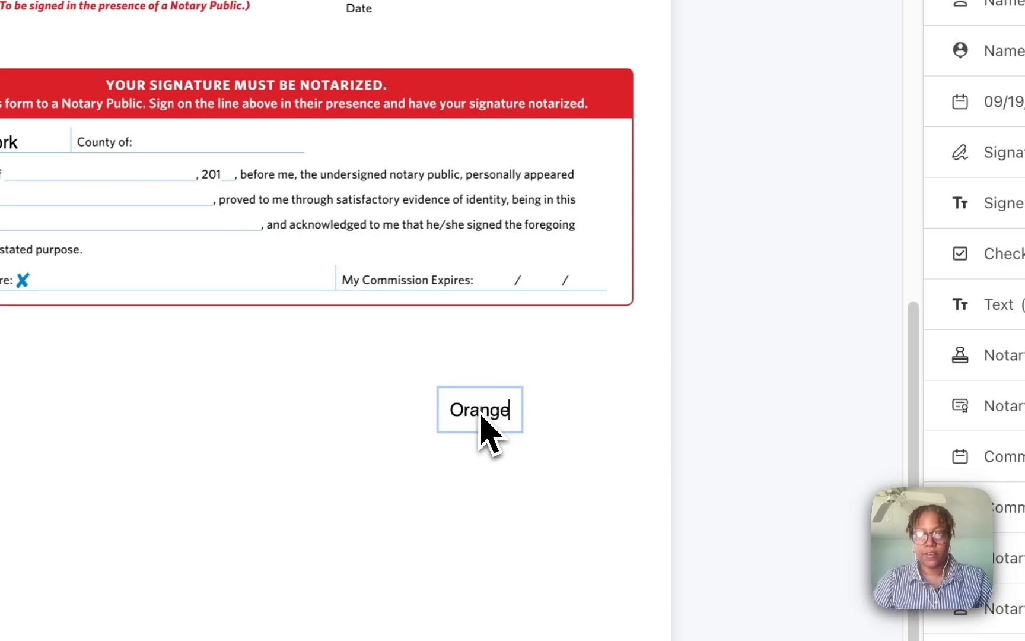
{"action": "left_click_drag", "start_coordinate": [485, 430], "coordinate": [210, 151]}
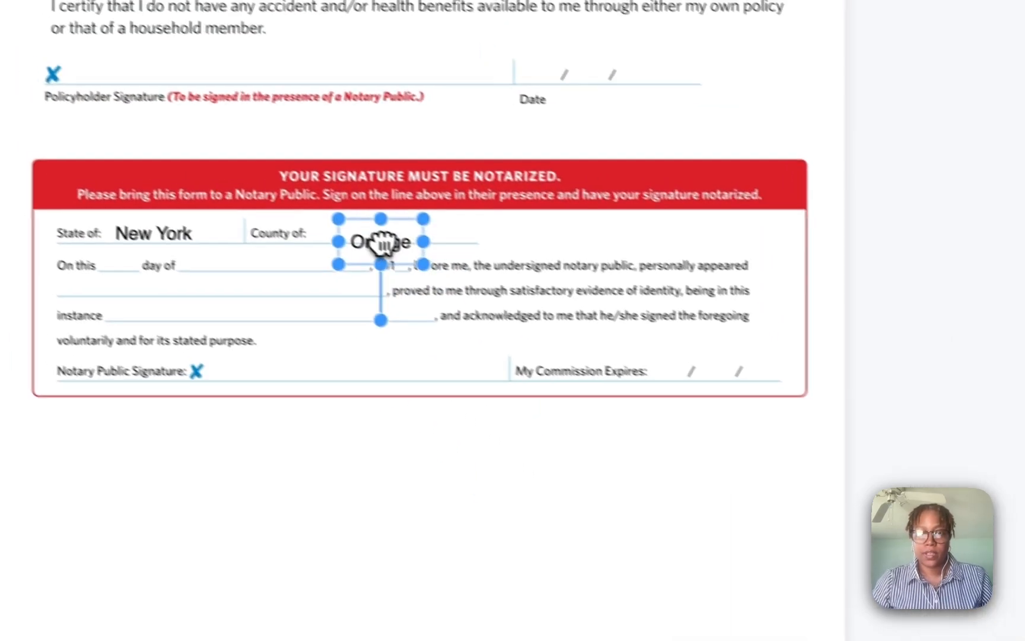
{"action": "left_click_drag", "start_coordinate": [383, 242], "coordinate": [346, 224]}
{"action": "left_click", "coordinate": [291, 407]}
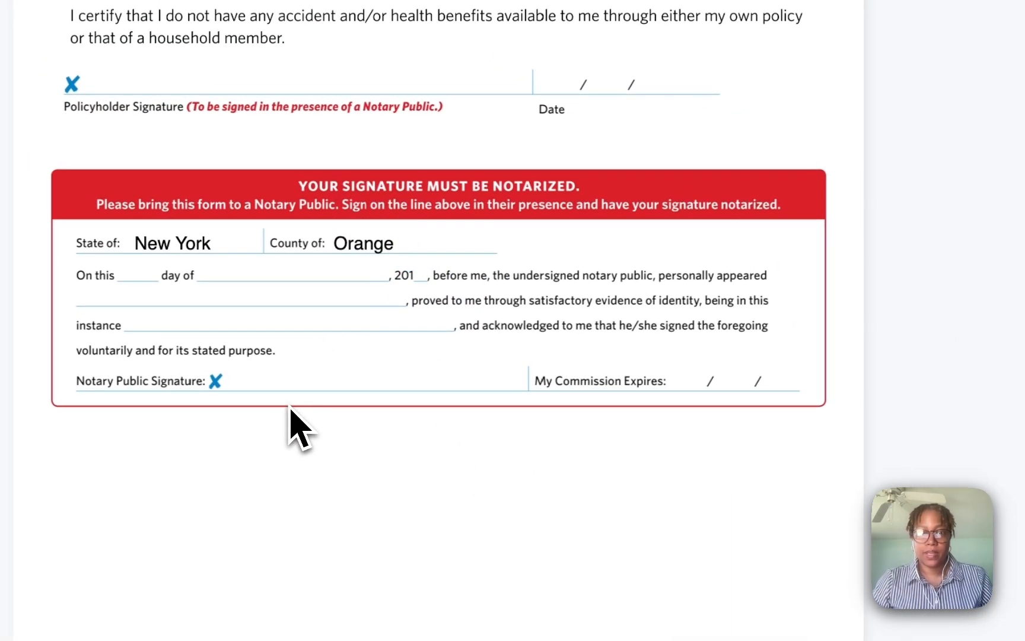
{"action": "left_click_drag", "start_coordinate": [794, 313], "coordinate": [37, 364]}
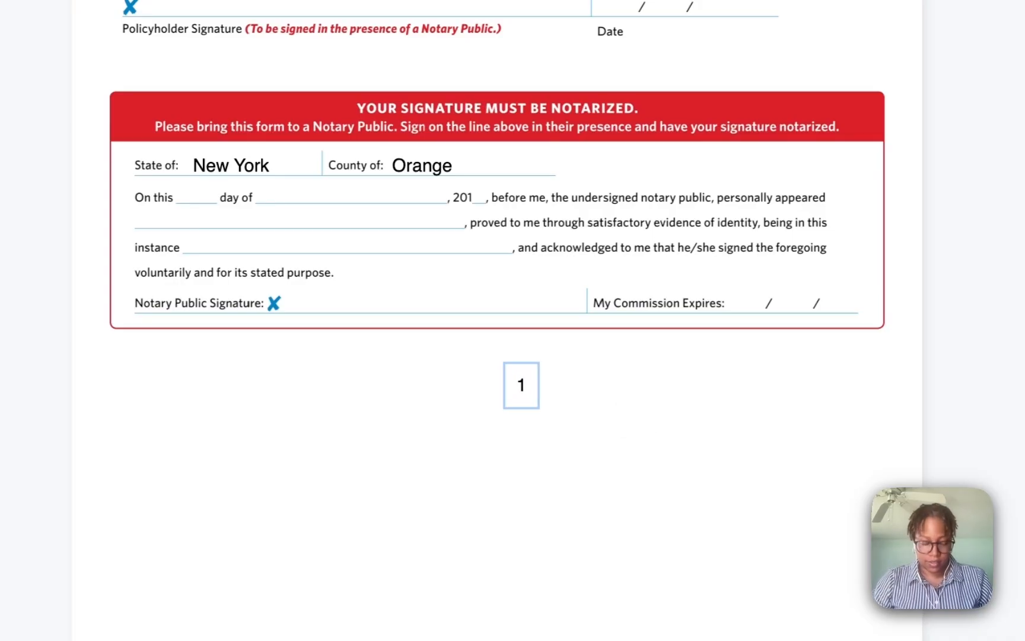
- Place '1st' on the On this blank and 'October' on the day of blank
{"action": "left_click", "coordinate": [598, 412]}
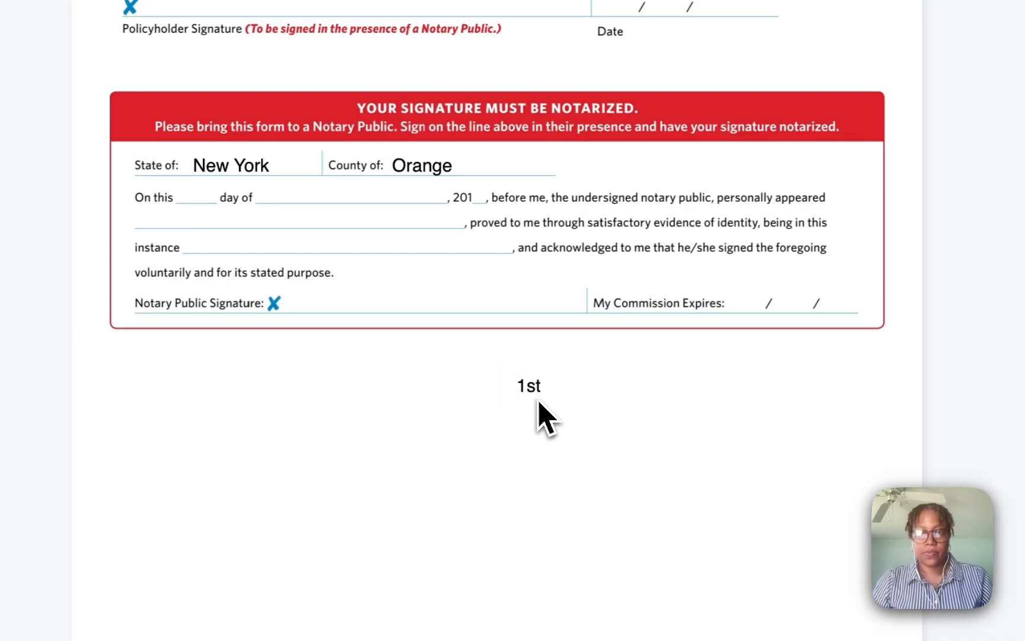
{"action": "left_click_drag", "start_coordinate": [533, 403], "coordinate": [194, 199]}
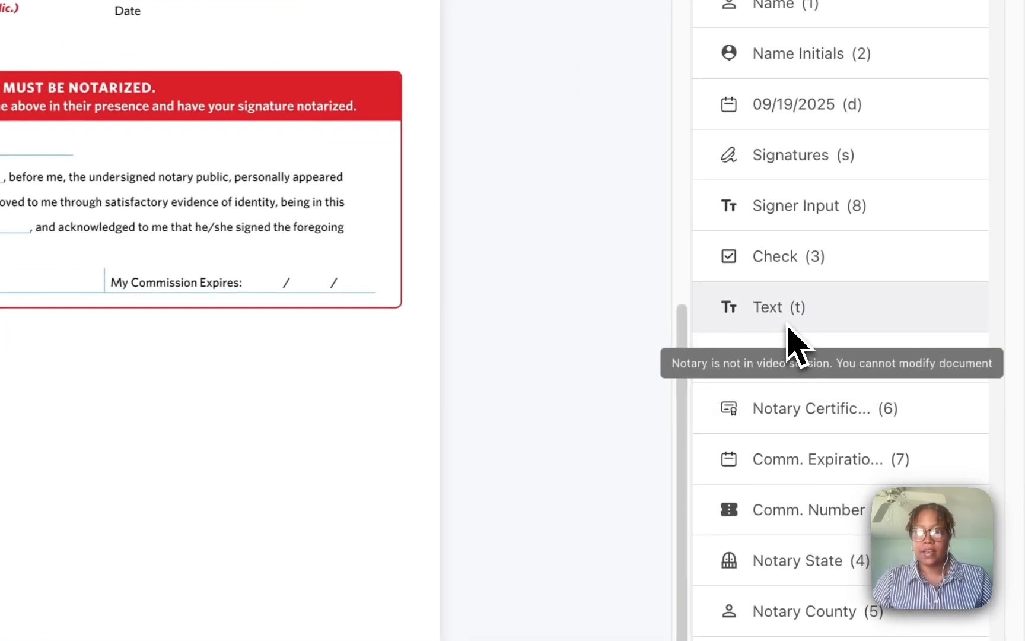
{"action": "left_click_drag", "start_coordinate": [792, 321], "coordinate": [401, 499]}
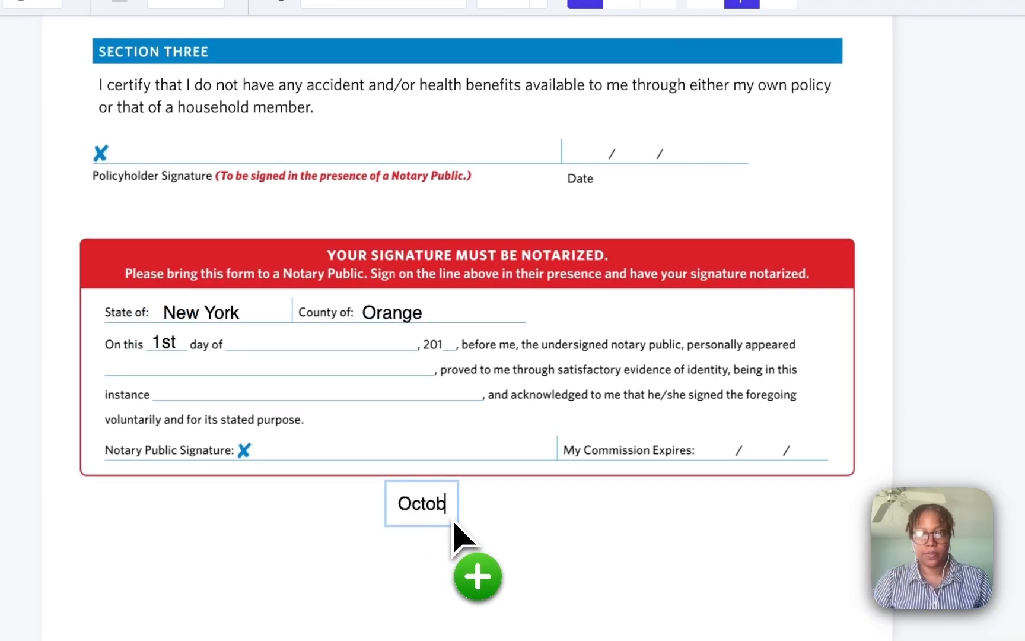
{"action": "left_click", "coordinate": [444, 558]}
{"action": "left_click_drag", "start_coordinate": [455, 534], "coordinate": [300, 351]}
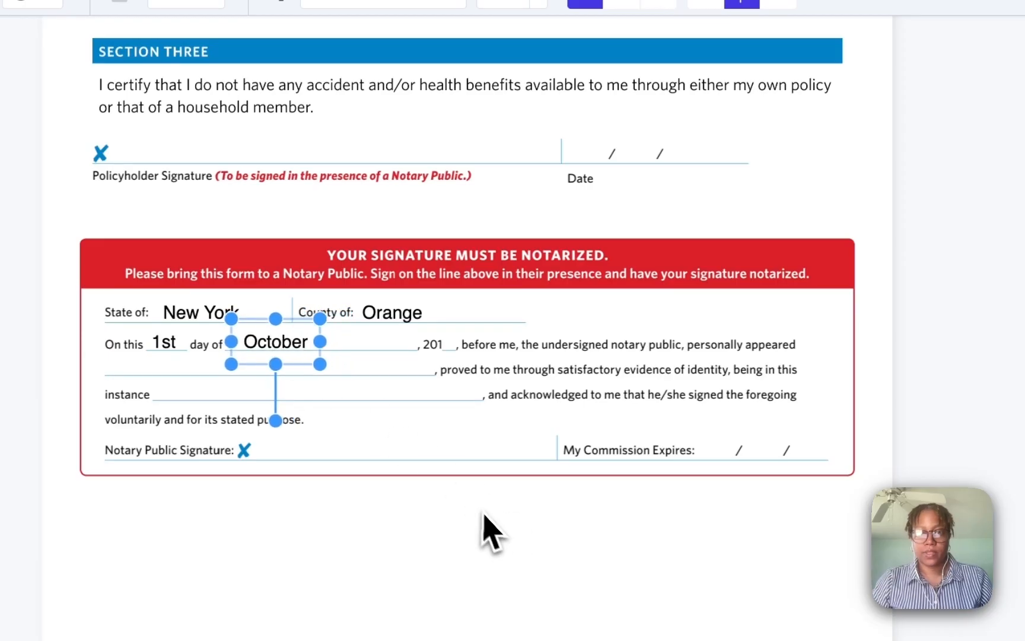
{"action": "left_click", "coordinate": [460, 428]}
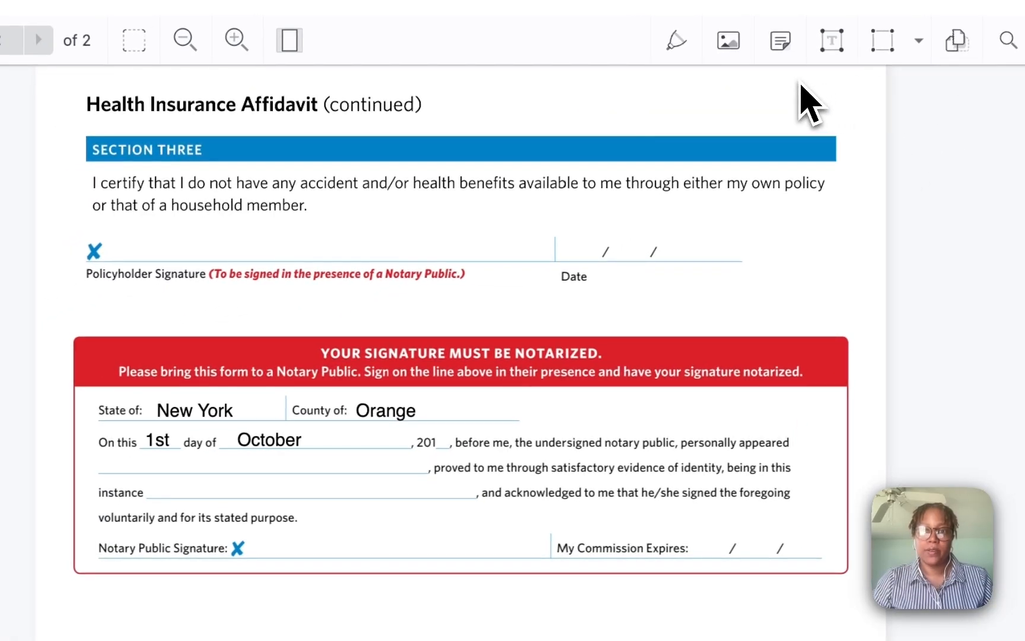
- Draw a line over the printed 201, then delete it
{"action": "left_click", "coordinate": [916, 46]}
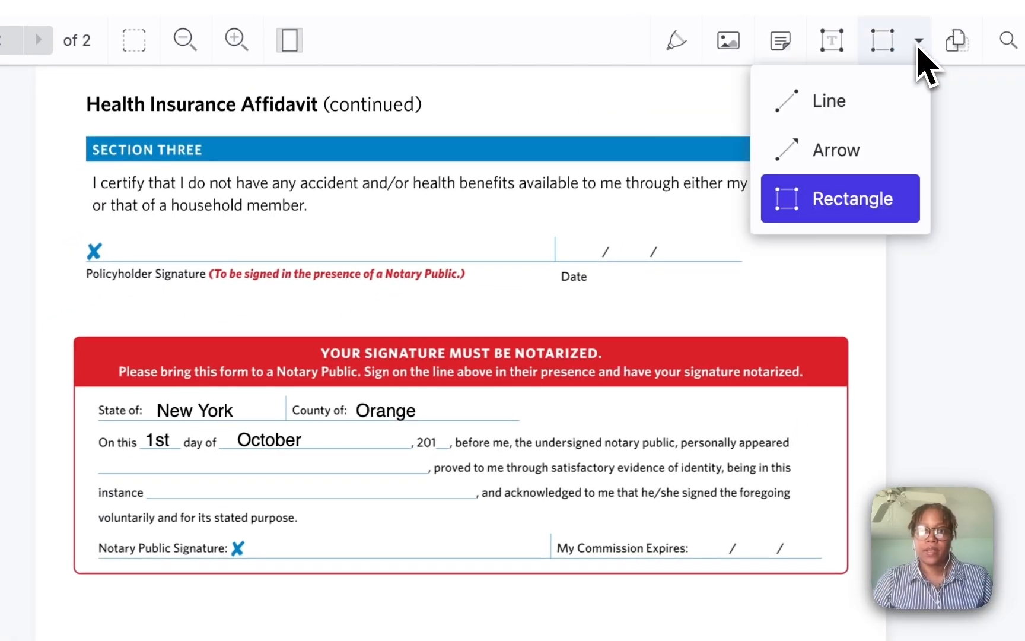
{"action": "left_click", "coordinate": [851, 107]}
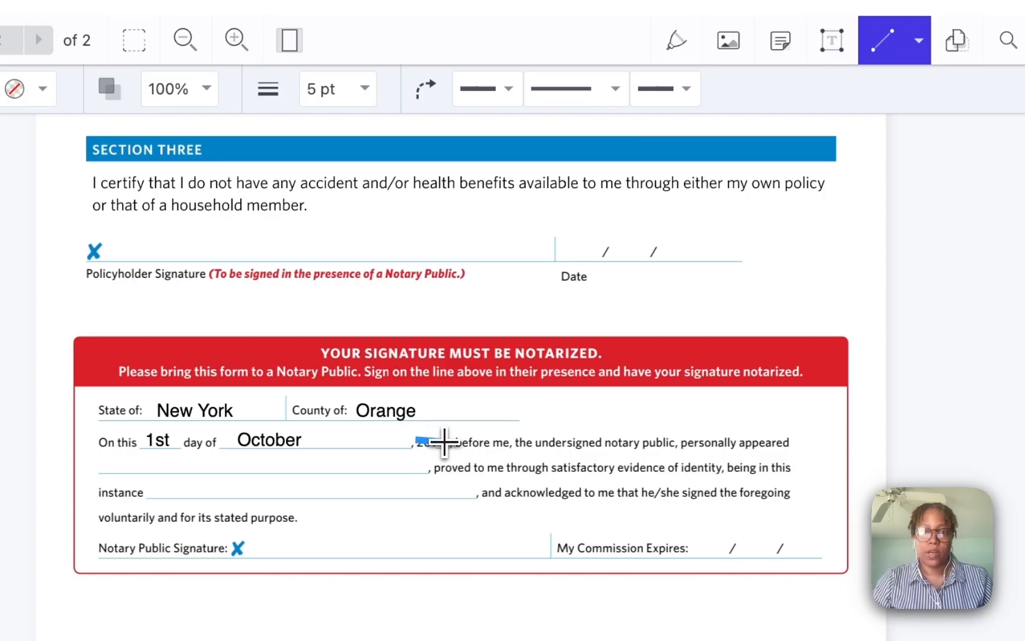
{"action": "left_click_drag", "start_coordinate": [444, 442], "coordinate": [444, 441]}
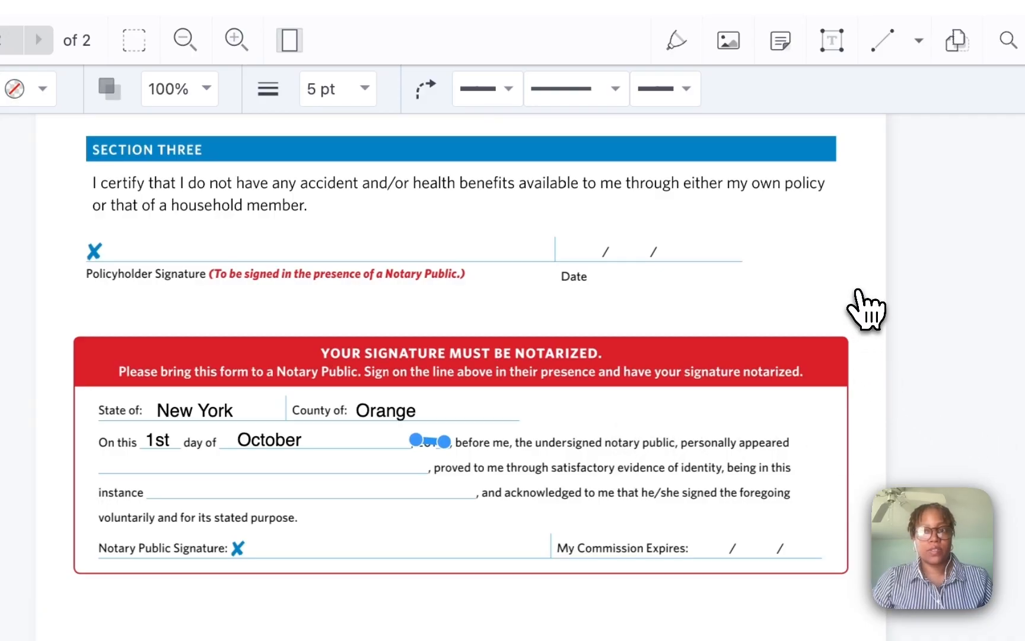
{"action": "key", "text": "Delete"}
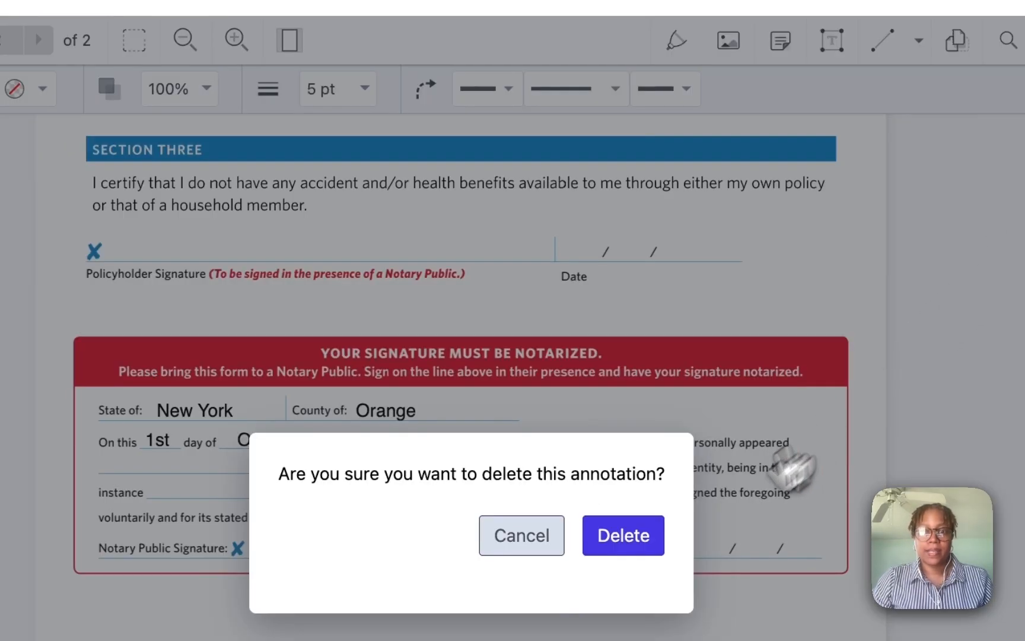
{"action": "left_click", "coordinate": [620, 551]}
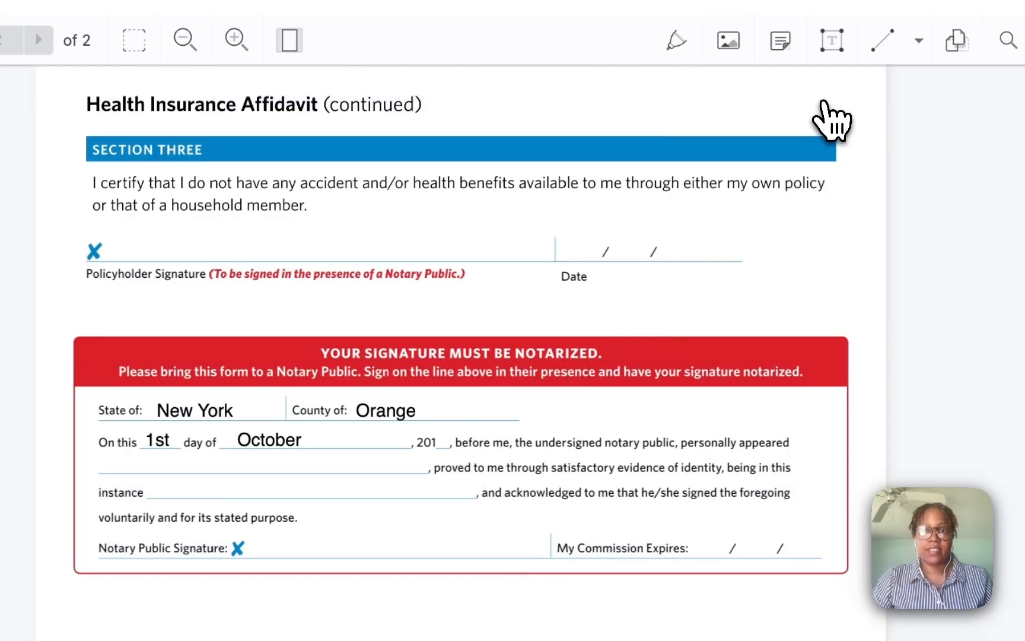
- Cover the printed 201 with a small rectangle
{"action": "left_click", "coordinate": [914, 44]}
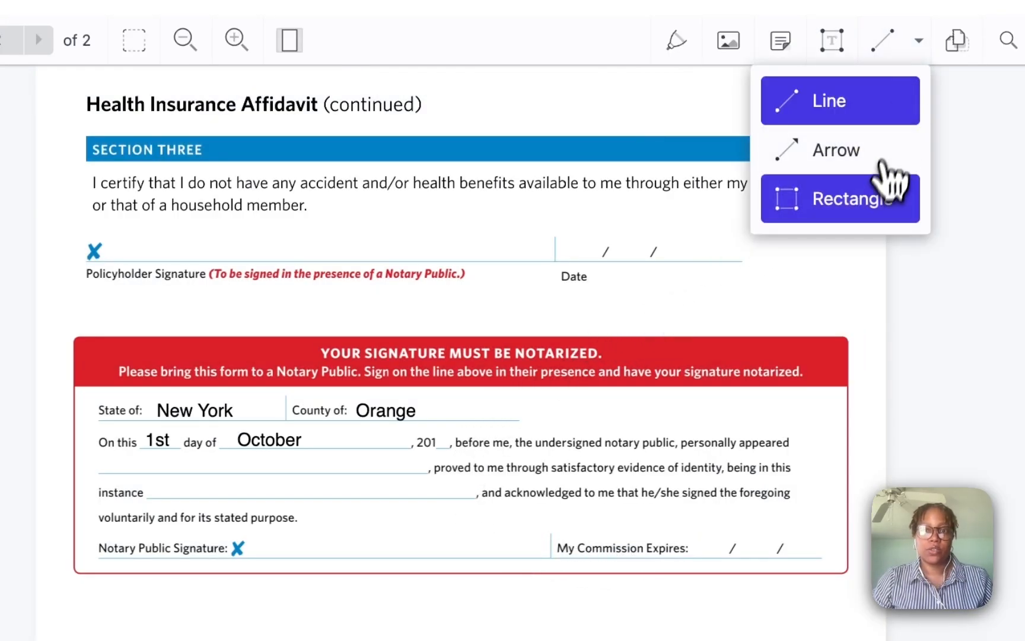
{"action": "left_click", "coordinate": [878, 202]}
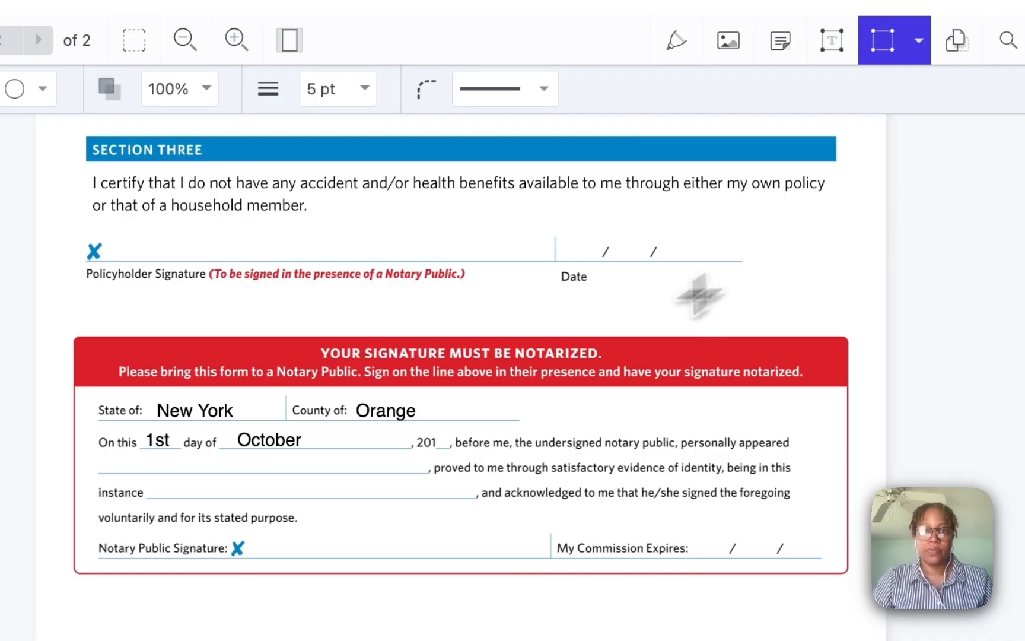
{"action": "left_click", "coordinate": [438, 448]}
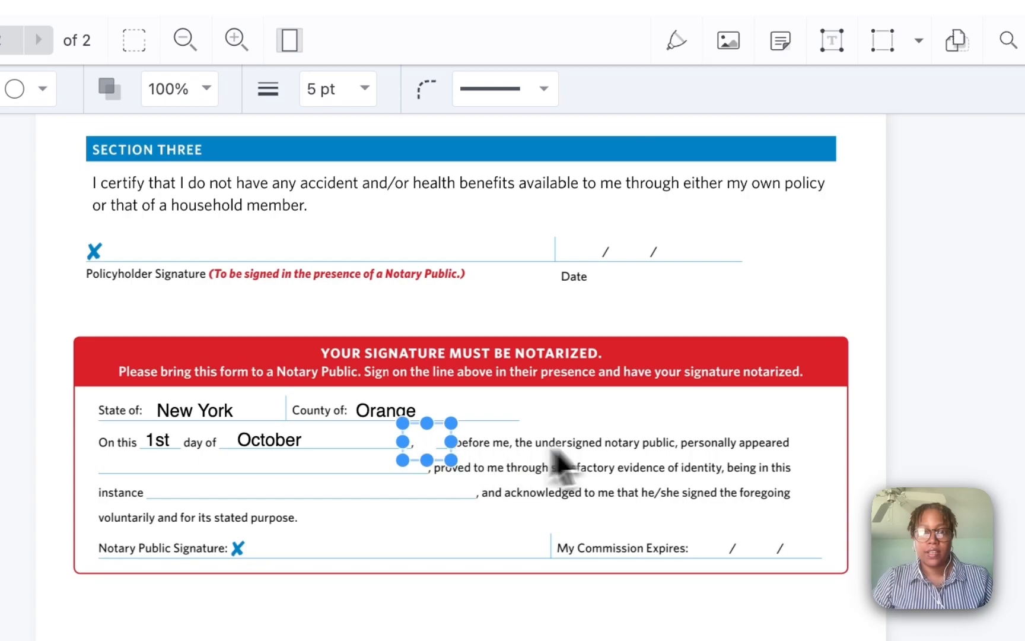
{"action": "key", "text": "Delete"}
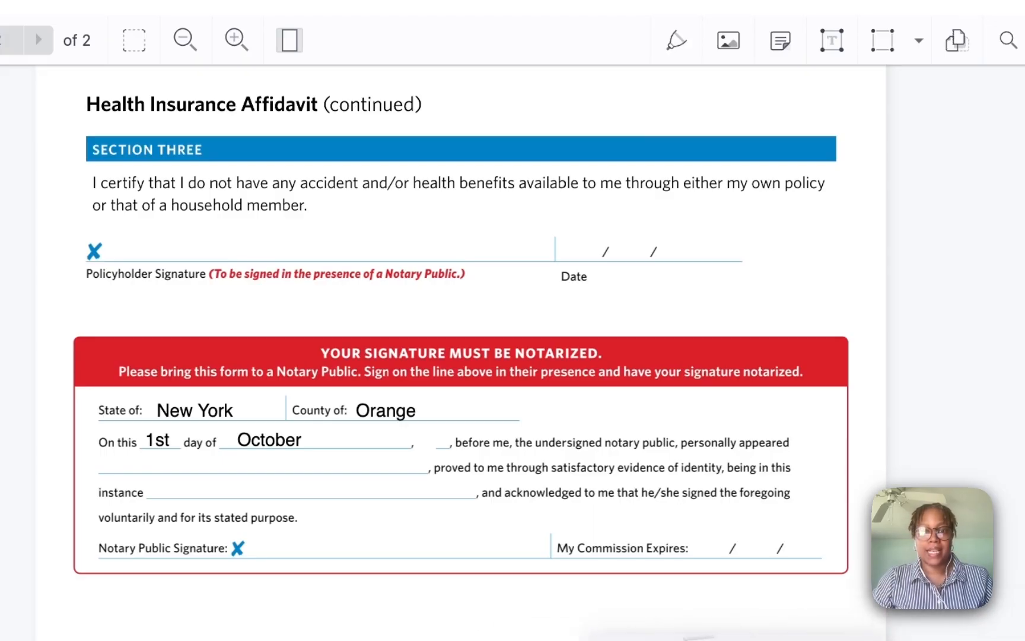
- Add a '2025' text box and size it into the year blank after October
{"action": "left_click", "coordinate": [502, 640]}
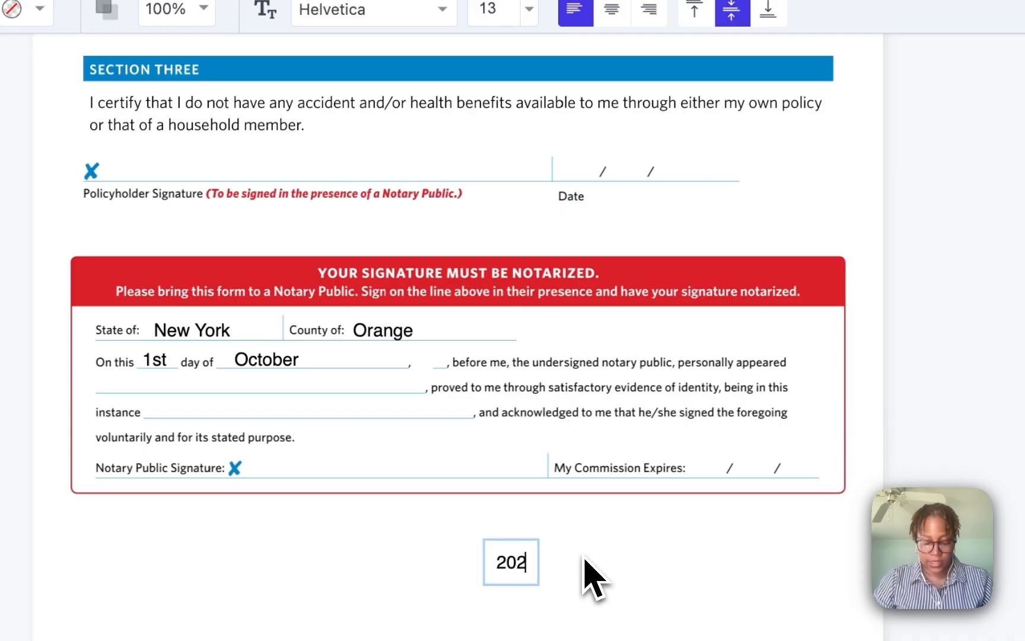
{"action": "left_click", "coordinate": [526, 629]}
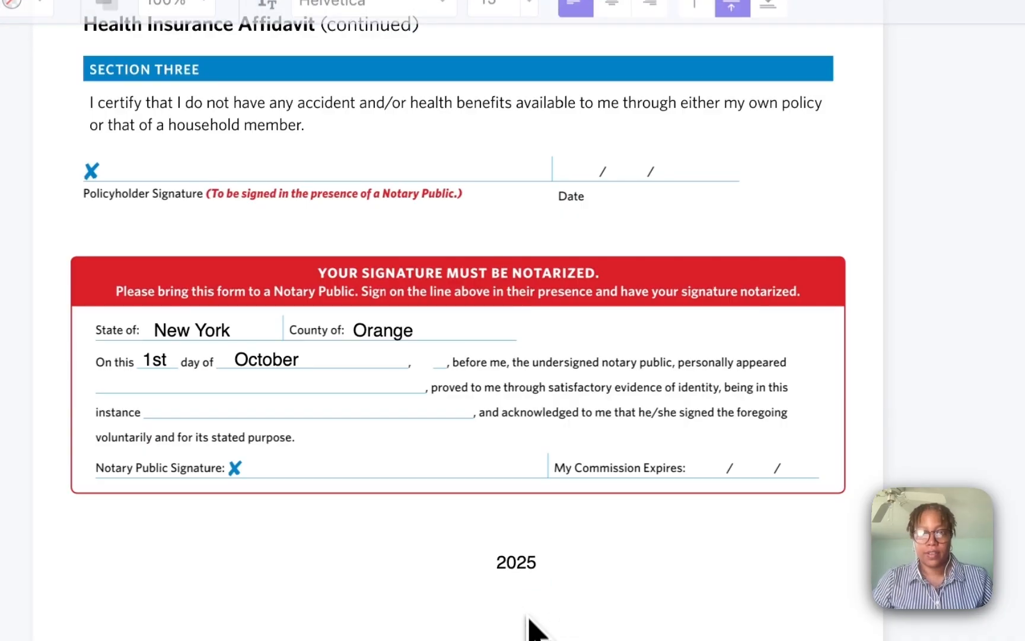
{"action": "left_click_drag", "start_coordinate": [526, 575], "coordinate": [439, 366]}
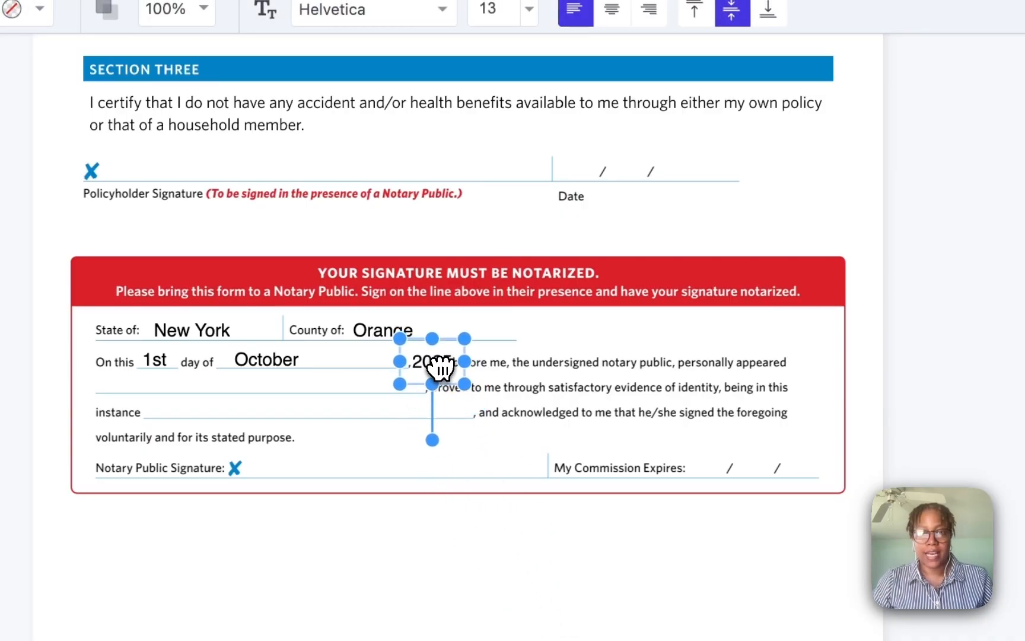
{"action": "left_click", "coordinate": [629, 545]}
{"action": "left_click", "coordinate": [439, 370]}
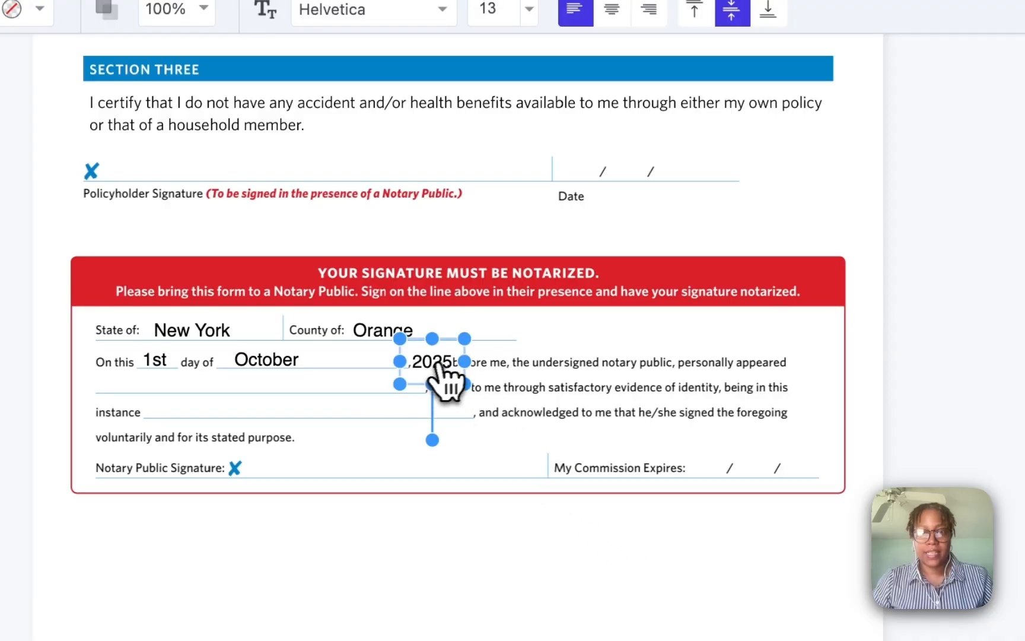
{"action": "left_click_drag", "start_coordinate": [464, 341], "coordinate": [439, 355]}
{"action": "left_click", "coordinate": [518, 531]}
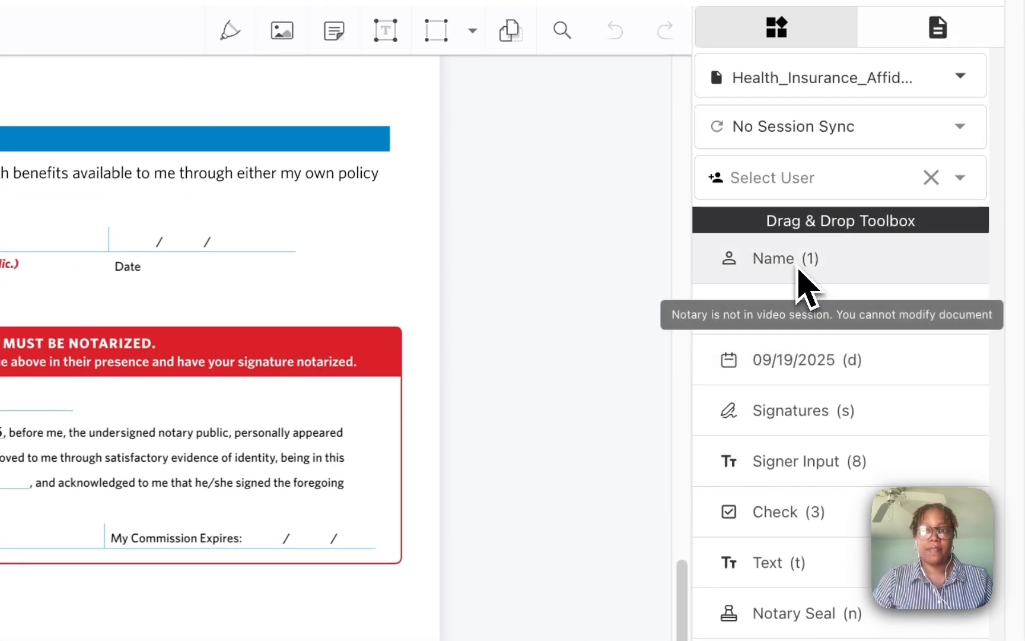
- Add a name field assigned to the signer and place it on the 'personally appeared' line
{"action": "left_click_drag", "start_coordinate": [798, 270], "coordinate": [289, 406]}
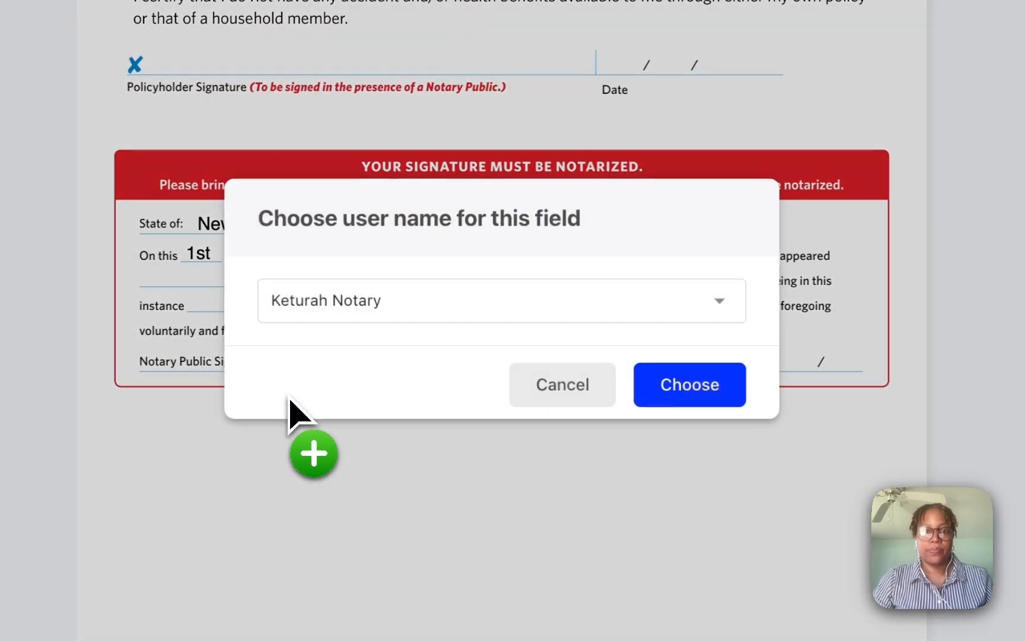
{"action": "left_click", "coordinate": [403, 312]}
{"action": "left_click", "coordinate": [383, 343]}
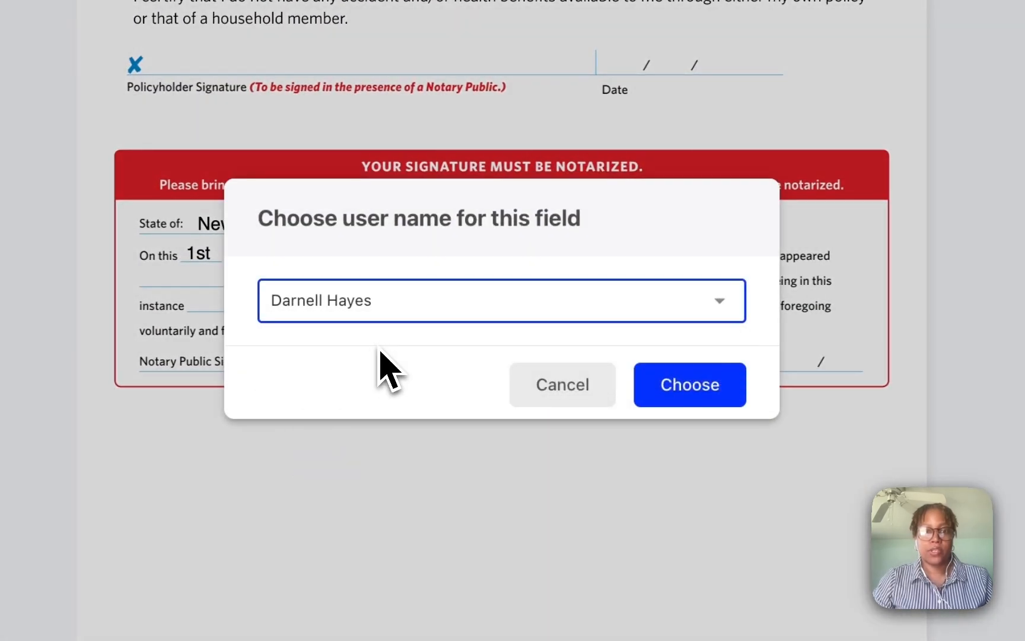
{"action": "left_click", "coordinate": [687, 389]}
{"action": "mouse_move", "coordinate": [433, 426]}
{"action": "left_mouse_down"}
{"action": "mouse_move", "coordinate": [312, 359]}
{"action": "mouse_move", "coordinate": [264, 300]}
{"action": "mouse_move", "coordinate": [259, 278]}
{"action": "left_mouse_up"}
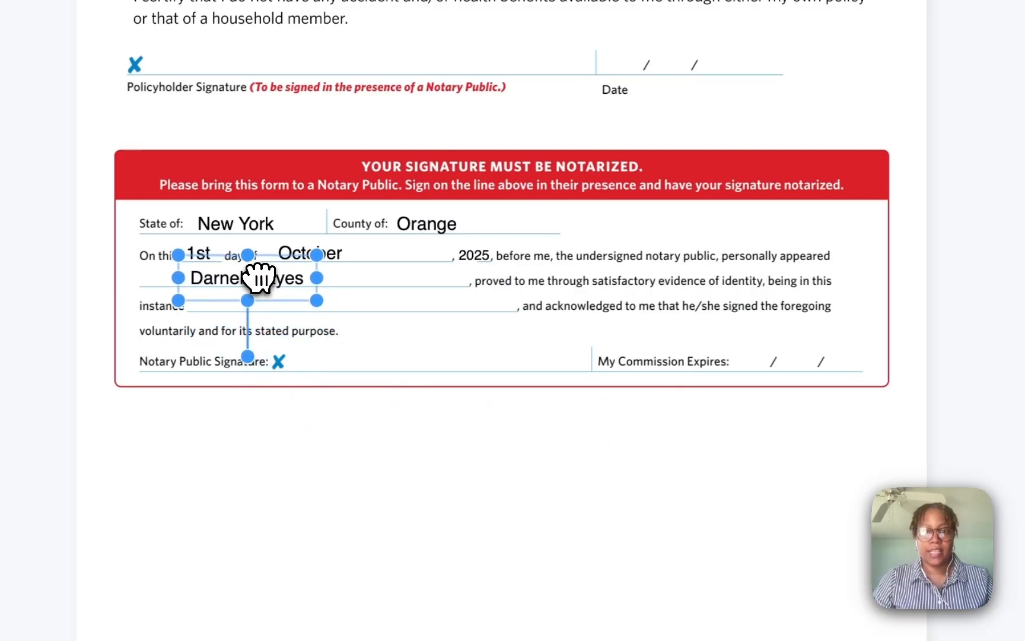
{"action": "left_click", "coordinate": [619, 442]}
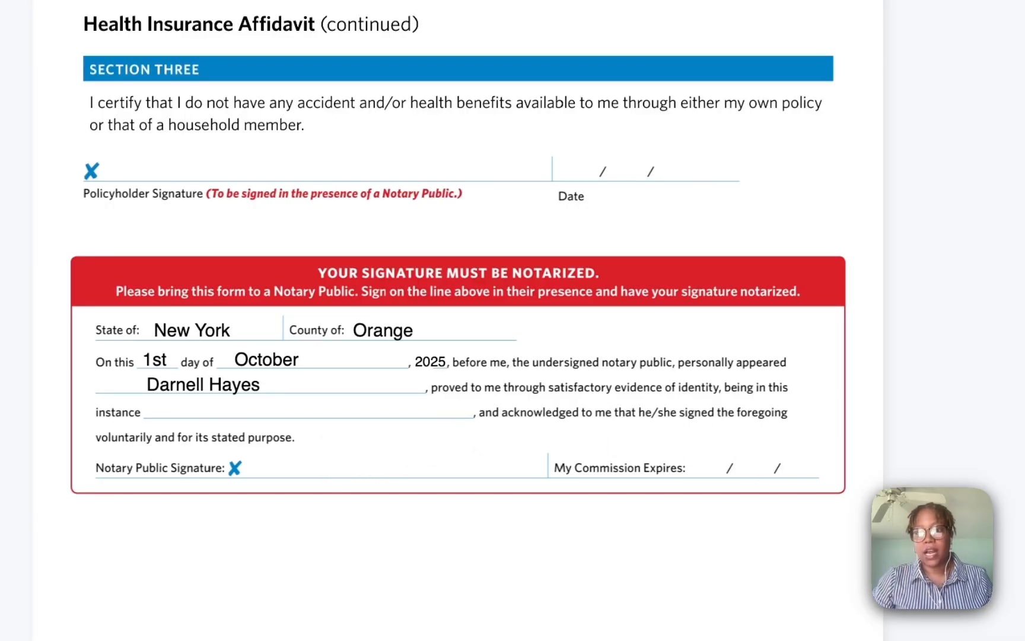
- Add a 'Biometrics' text box on the identity-evidence line after 'being in this instance'
{"action": "left_click", "coordinate": [719, 568]}
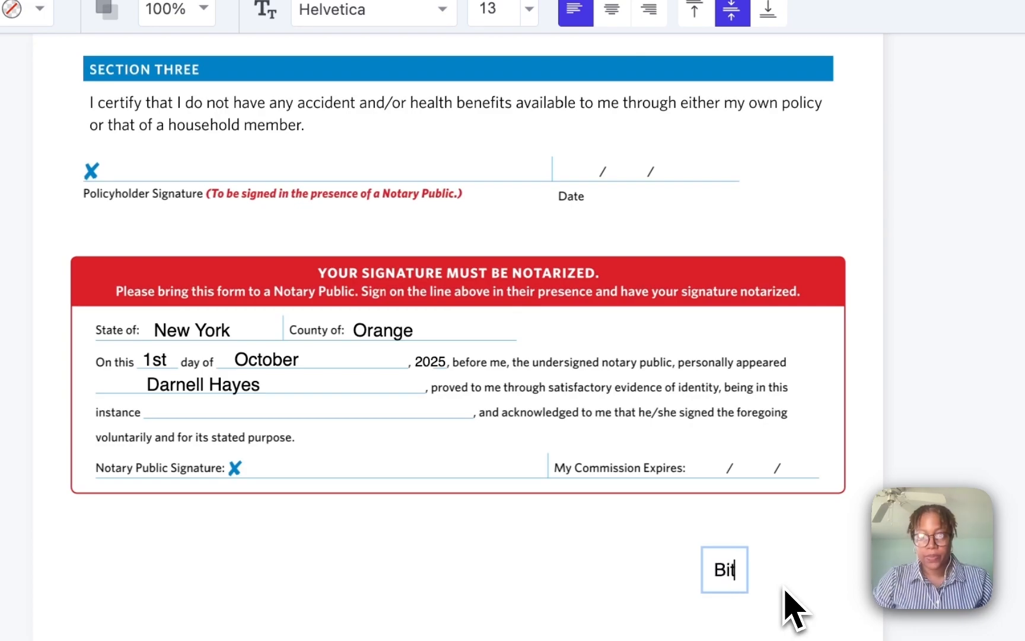
{"action": "type", "text": "Biom"}
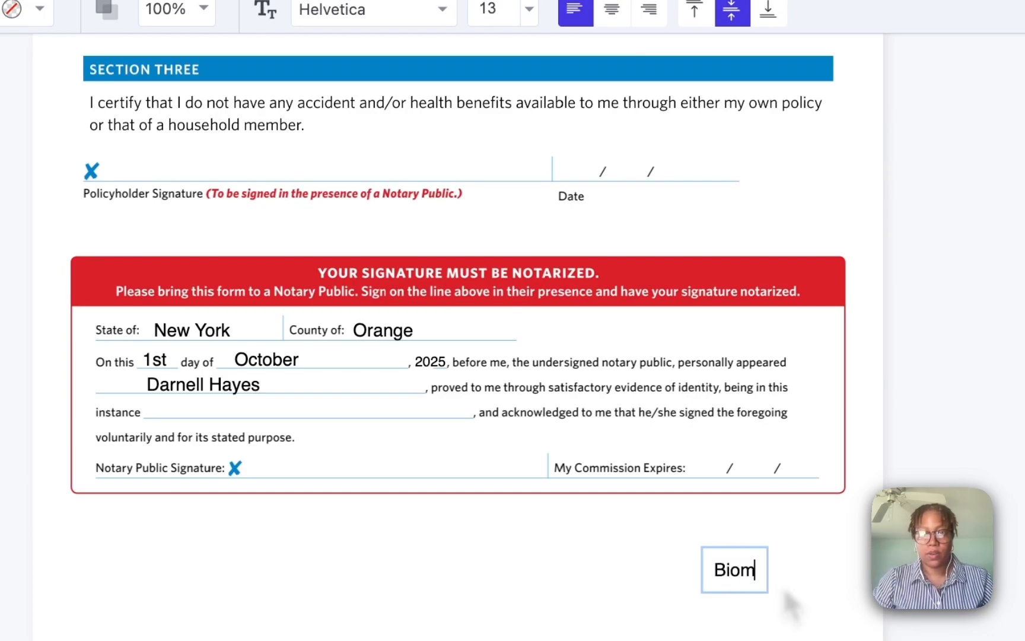
{"action": "type", "text": "etrics"}
{"action": "left_click", "coordinate": [824, 614]}
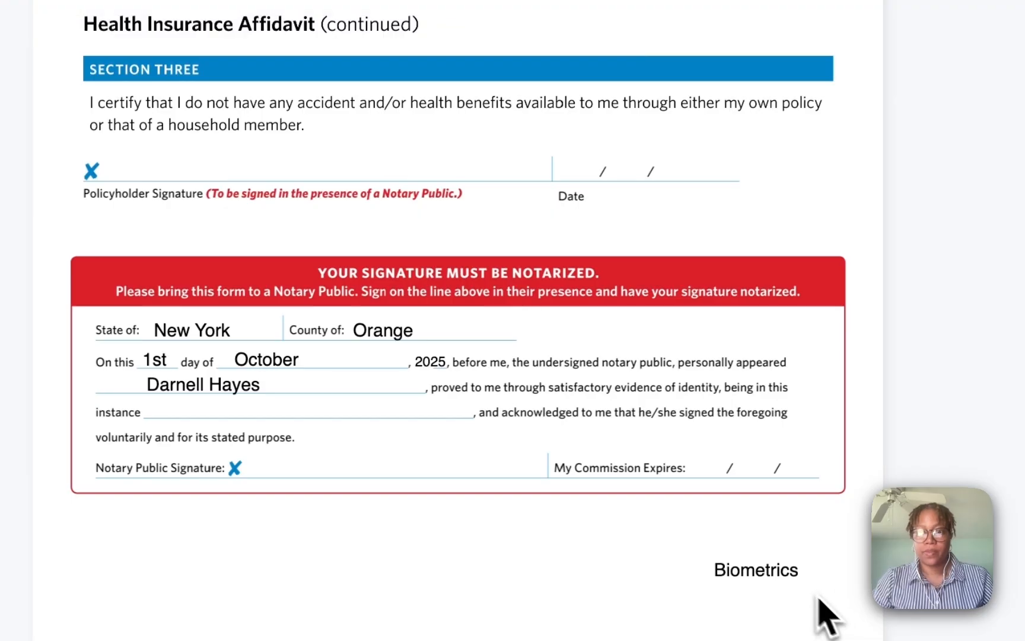
{"action": "mouse_move", "coordinate": [789, 572]}
{"action": "left_mouse_down"}
{"action": "mouse_move", "coordinate": [293, 452]}
{"action": "mouse_move", "coordinate": [320, 409]}
{"action": "left_mouse_up"}
{"action": "left_click", "coordinate": [527, 598]}
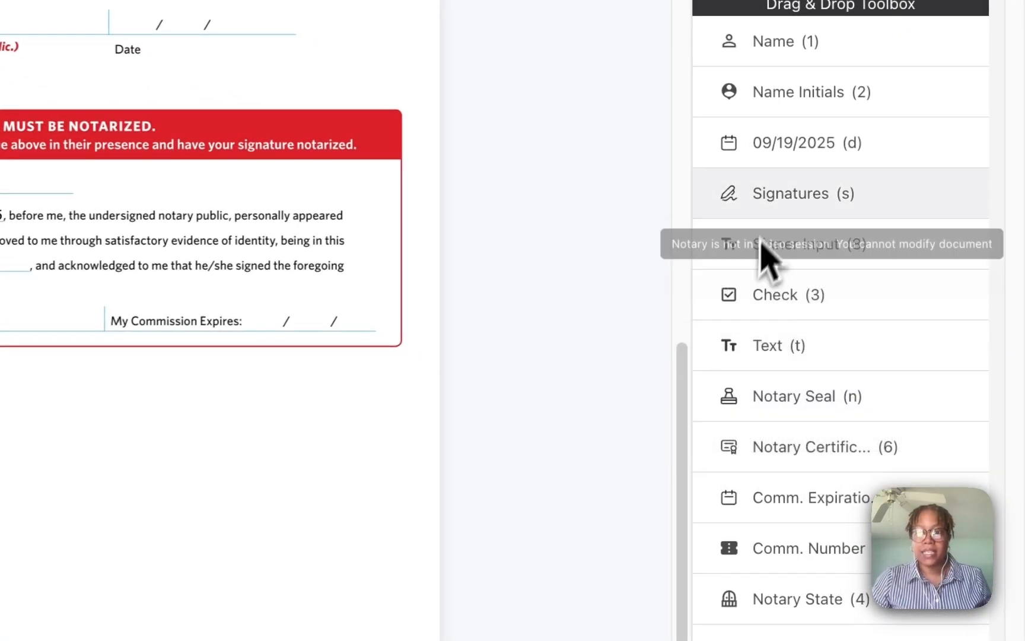
- Adopt the notary's script-style signature and place it on the Notary Public Signature line
{"action": "left_click_drag", "start_coordinate": [771, 206], "coordinate": [304, 414]}
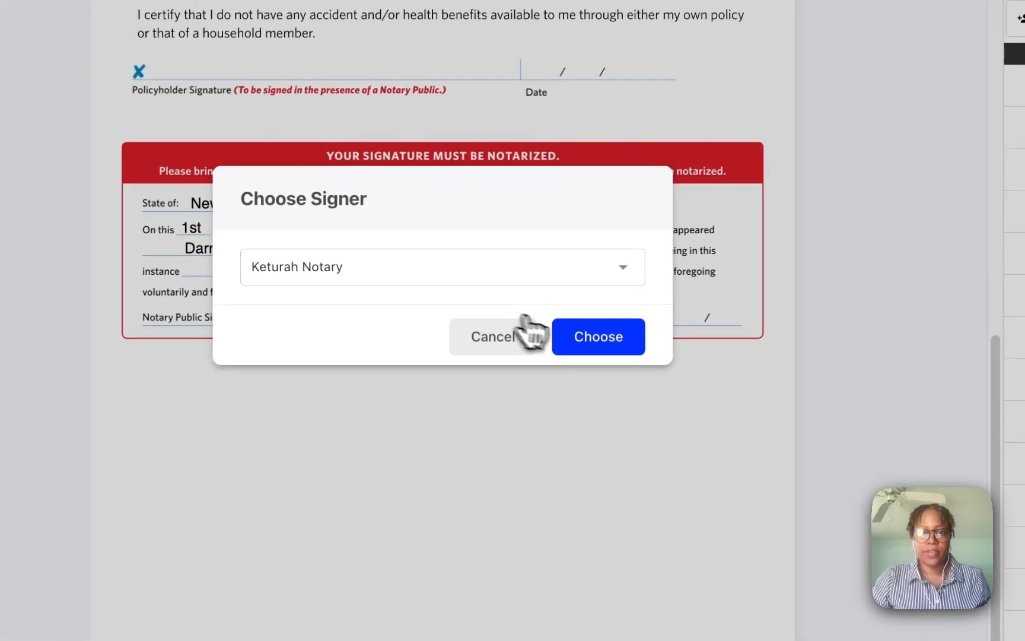
{"action": "left_click", "coordinate": [595, 343]}
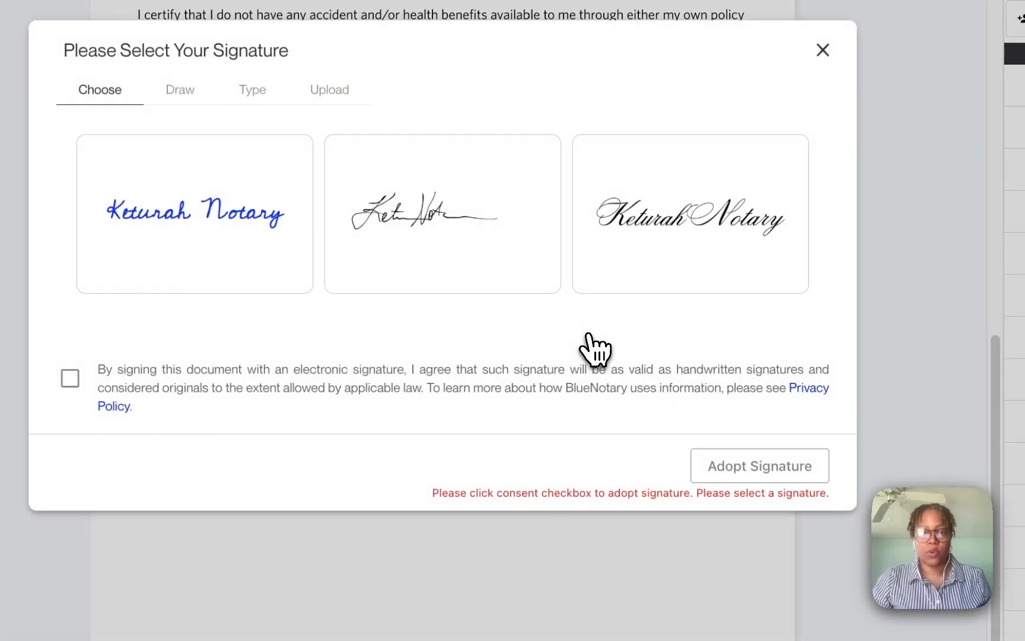
{"action": "left_click", "coordinate": [663, 279]}
{"action": "left_click", "coordinate": [78, 380]}
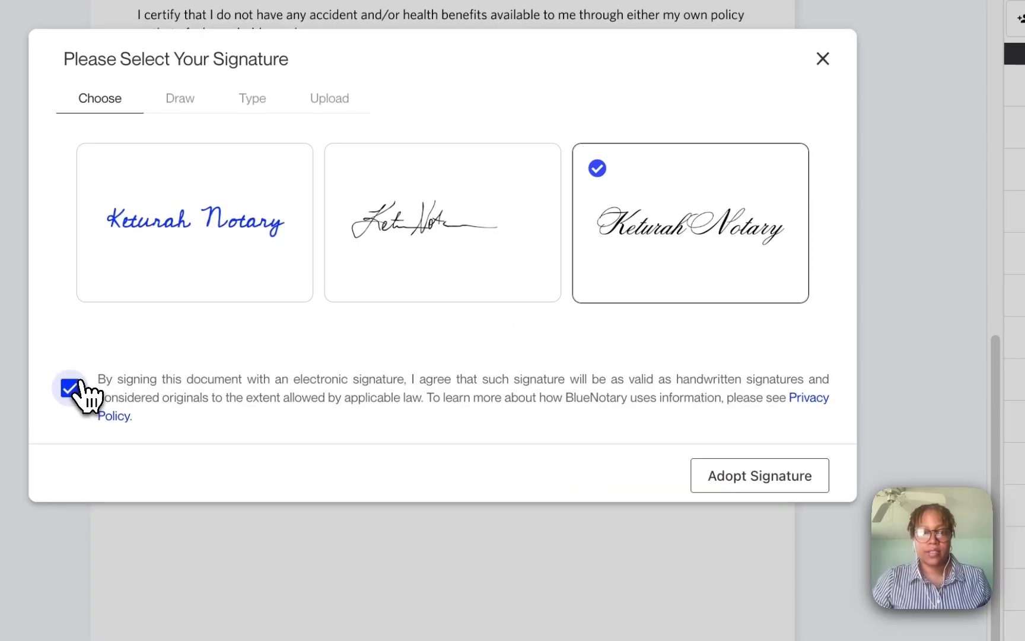
{"action": "left_click", "coordinate": [752, 486]}
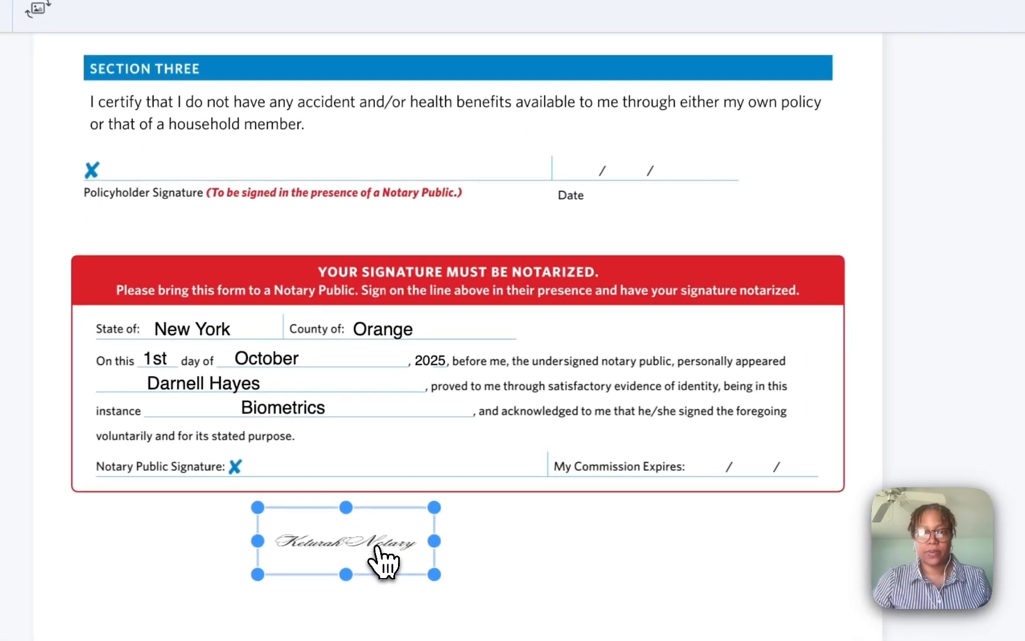
{"action": "left_click_drag", "start_coordinate": [380, 460], "coordinate": [376, 373]}
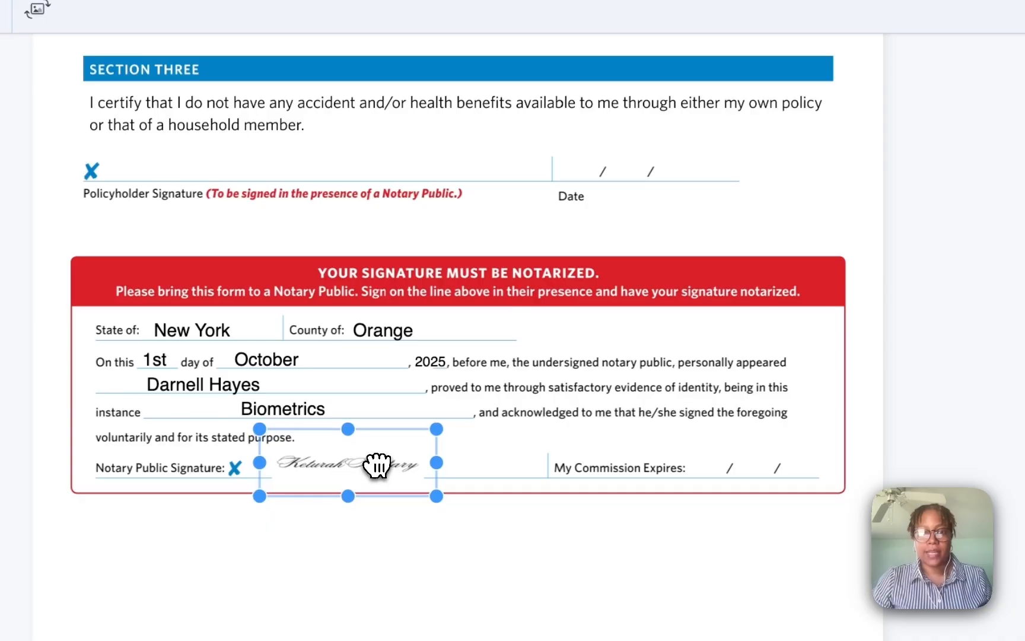
{"action": "left_click", "coordinate": [585, 588]}
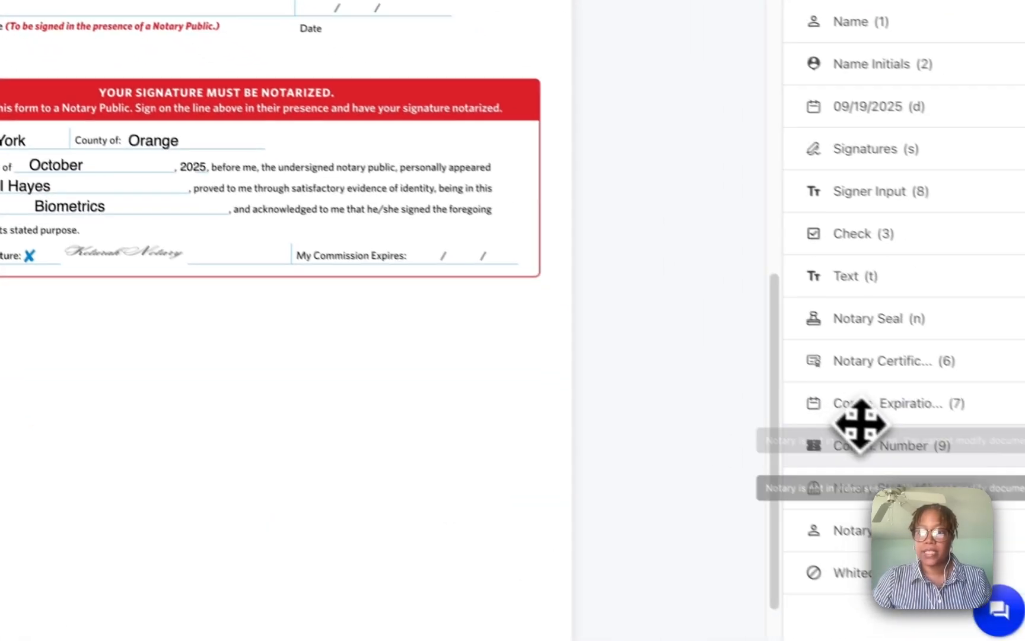
- Place the 06/30/2031 commission expiration on its line and the notary seal below the block
{"action": "left_click_drag", "start_coordinate": [862, 402], "coordinate": [440, 259]}
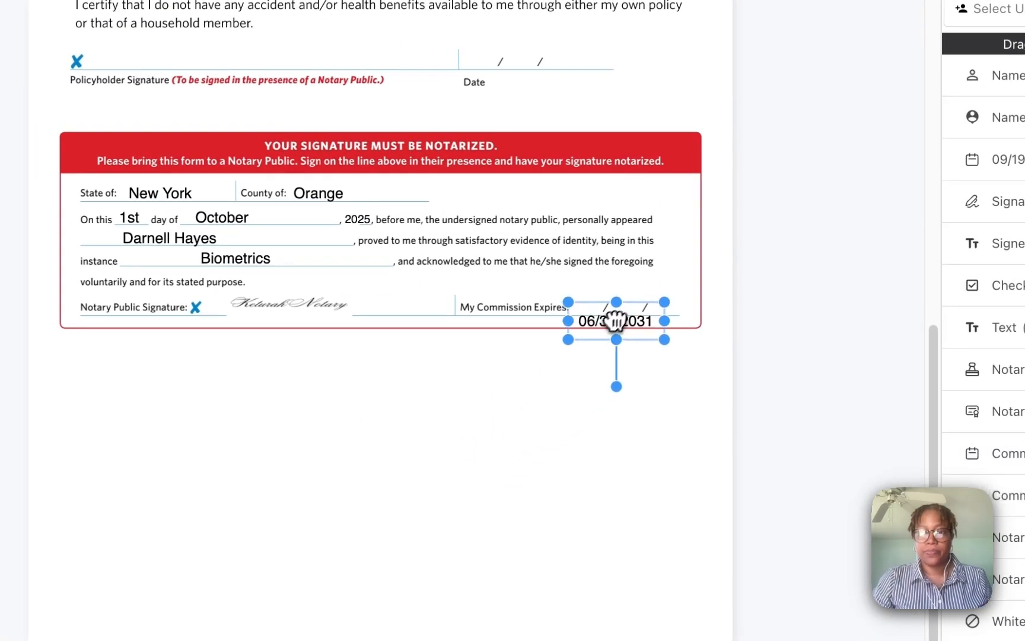
{"action": "left_click_drag", "start_coordinate": [617, 321], "coordinate": [622, 306]}
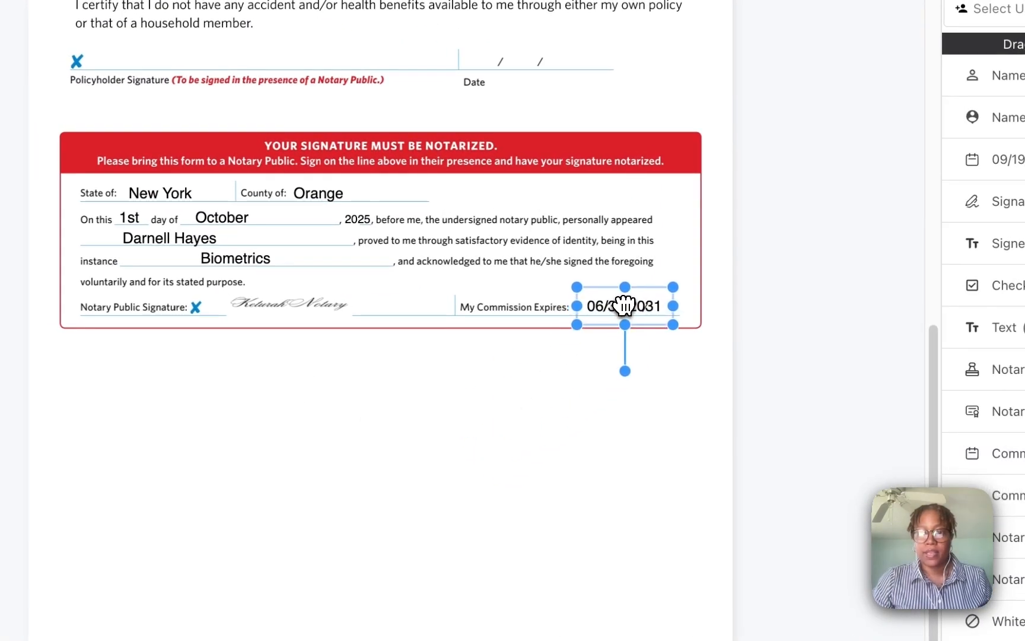
{"action": "left_click", "coordinate": [842, 582]}
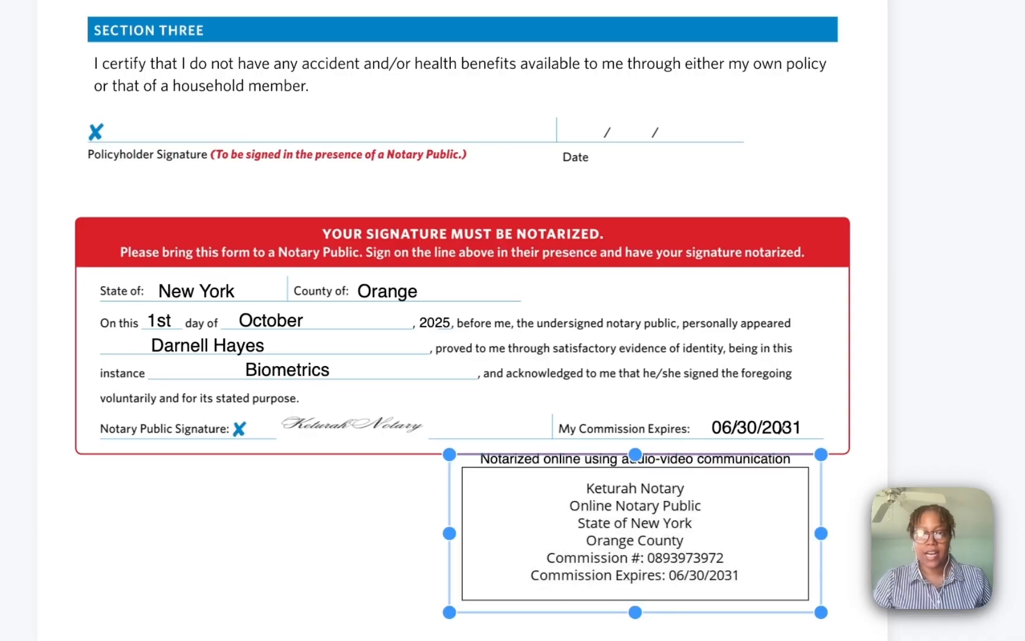
{"action": "left_click_drag", "start_coordinate": [730, 522], "coordinate": [386, 525]}
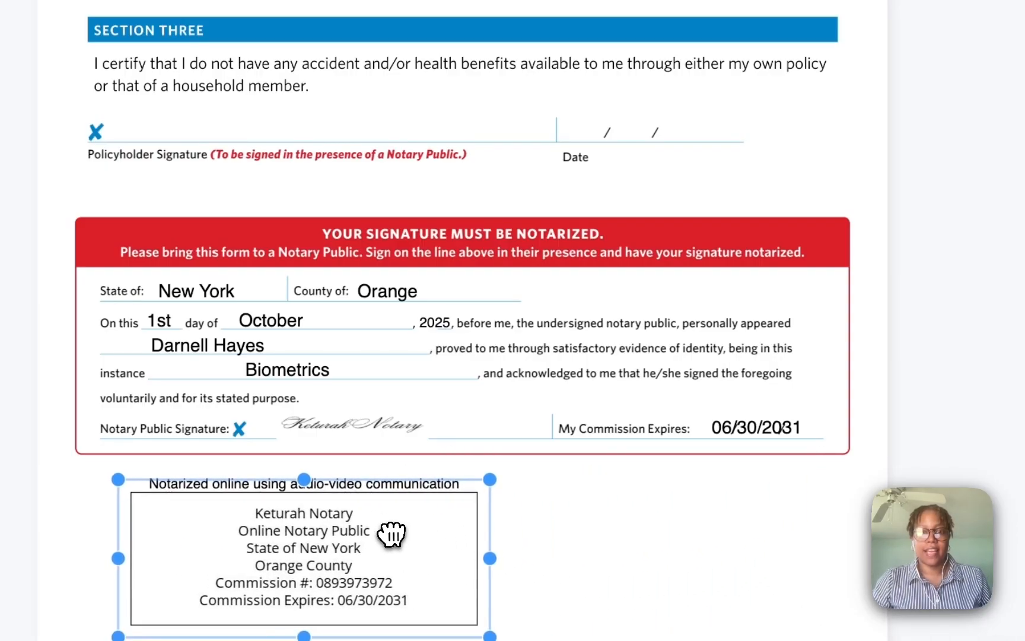
{"action": "left_click", "coordinate": [788, 584]}
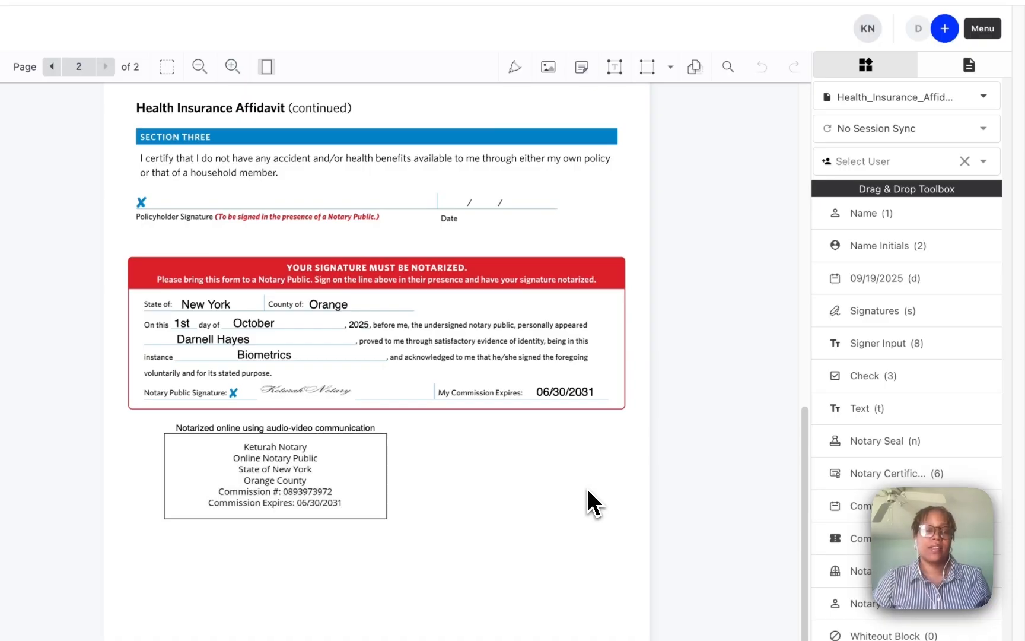
- Return to the top of the document and open the session Menu panel
{"action": "scroll", "coordinate": [587, 490], "scroll_direction": "up", "scroll_amount": 5}
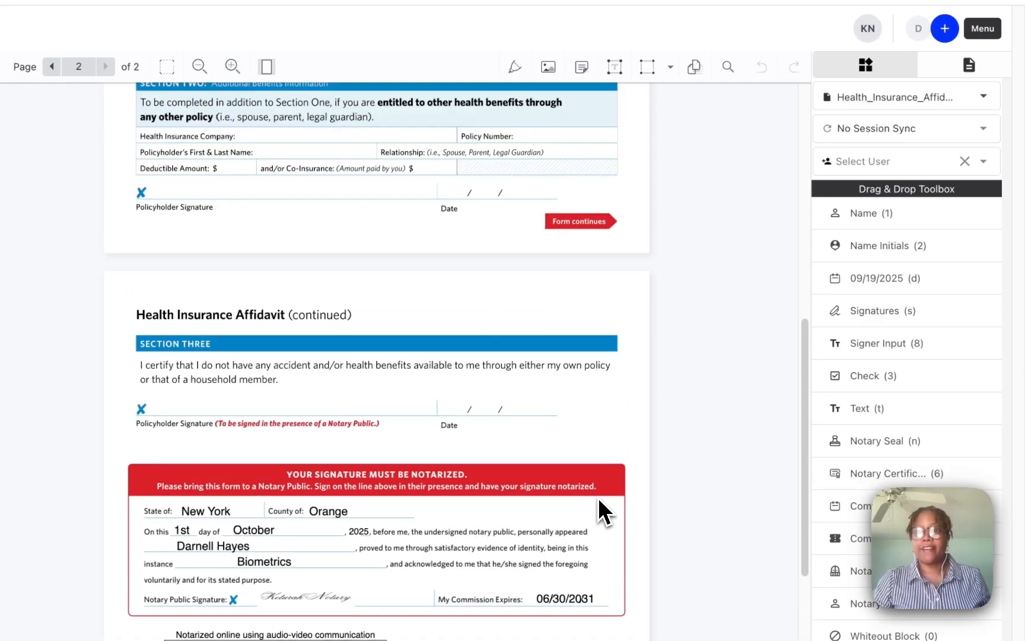
{"action": "scroll", "coordinate": [604, 496], "scroll_direction": "up", "scroll_amount": 4}
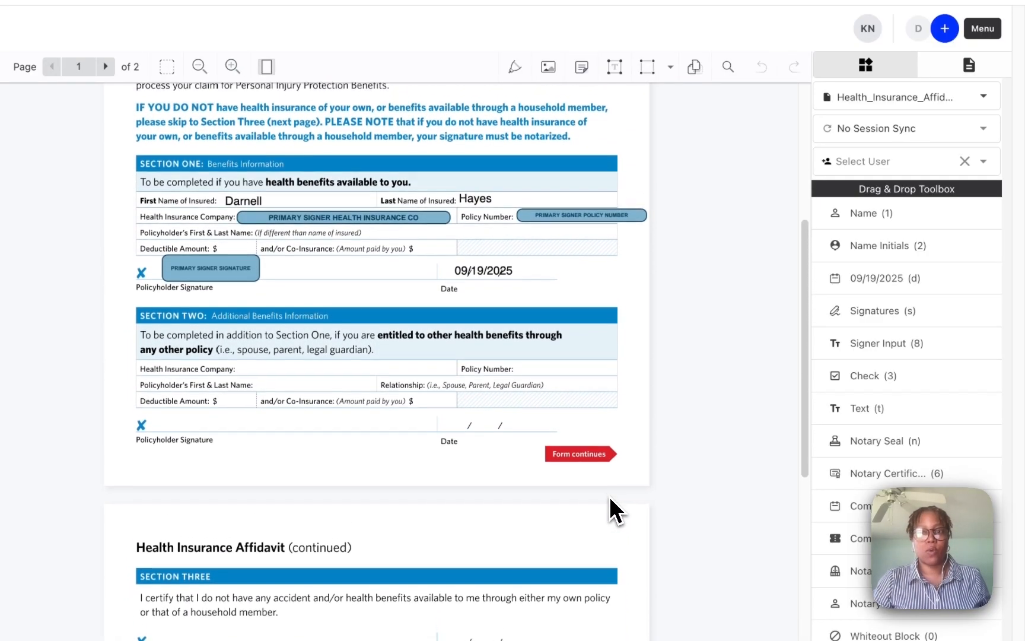
{"action": "scroll", "coordinate": [614, 496], "scroll_direction": "up", "scroll_amount": 3}
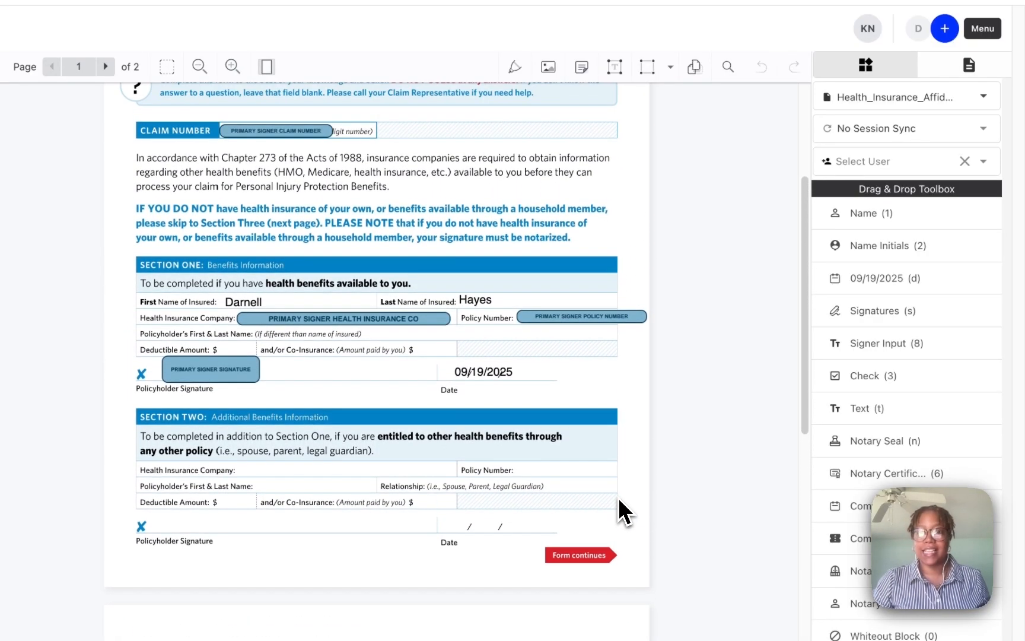
{"action": "scroll", "coordinate": [621, 509], "scroll_direction": "up", "scroll_amount": 3}
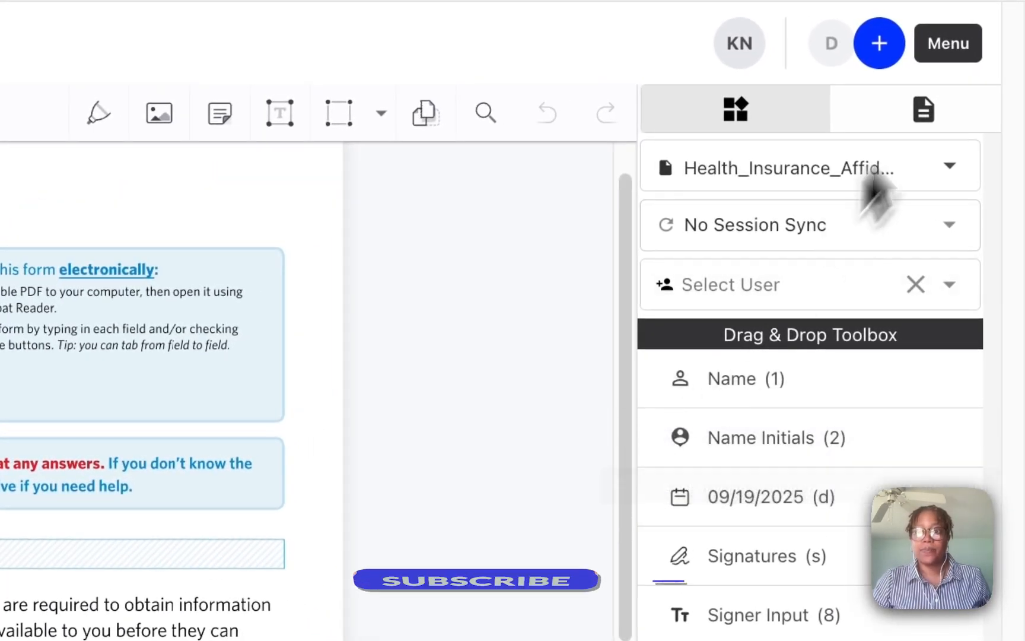
{"action": "left_click", "coordinate": [956, 53]}
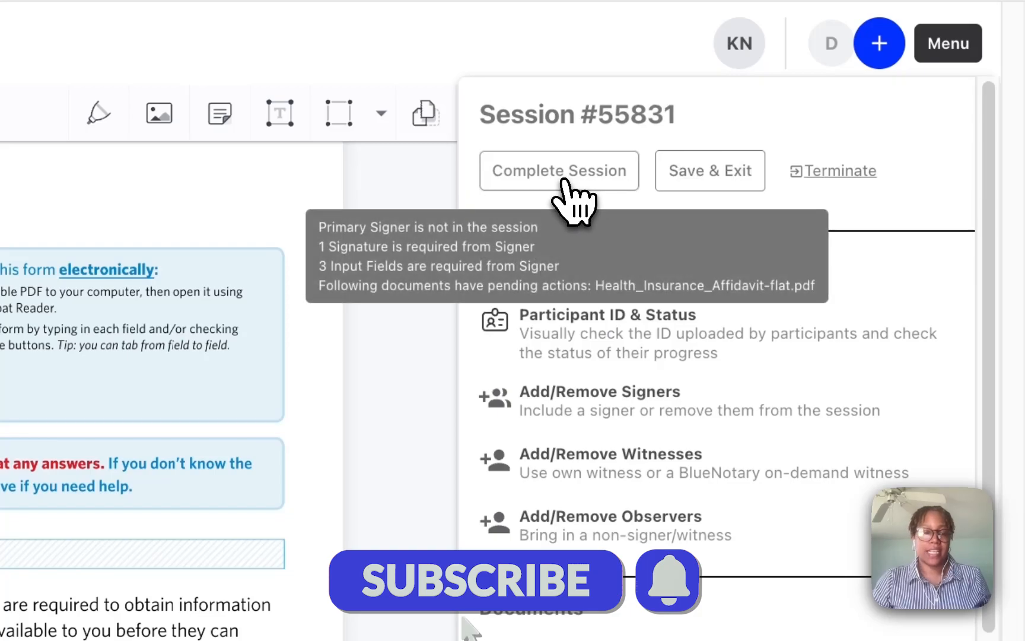